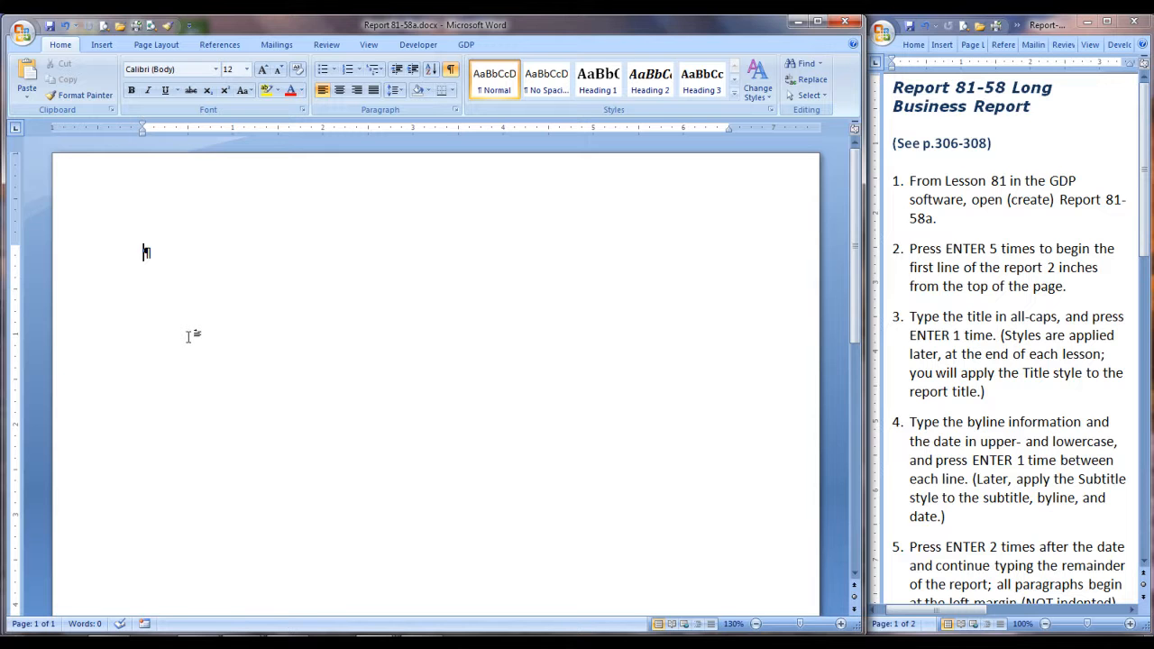
Leave five blank lines at the start of the document and enter the title INTERCULTURAL SEMINARS.
key(Return)
key(Return)
key(Return)
key(Return)
key(Return)
text(INTERC)
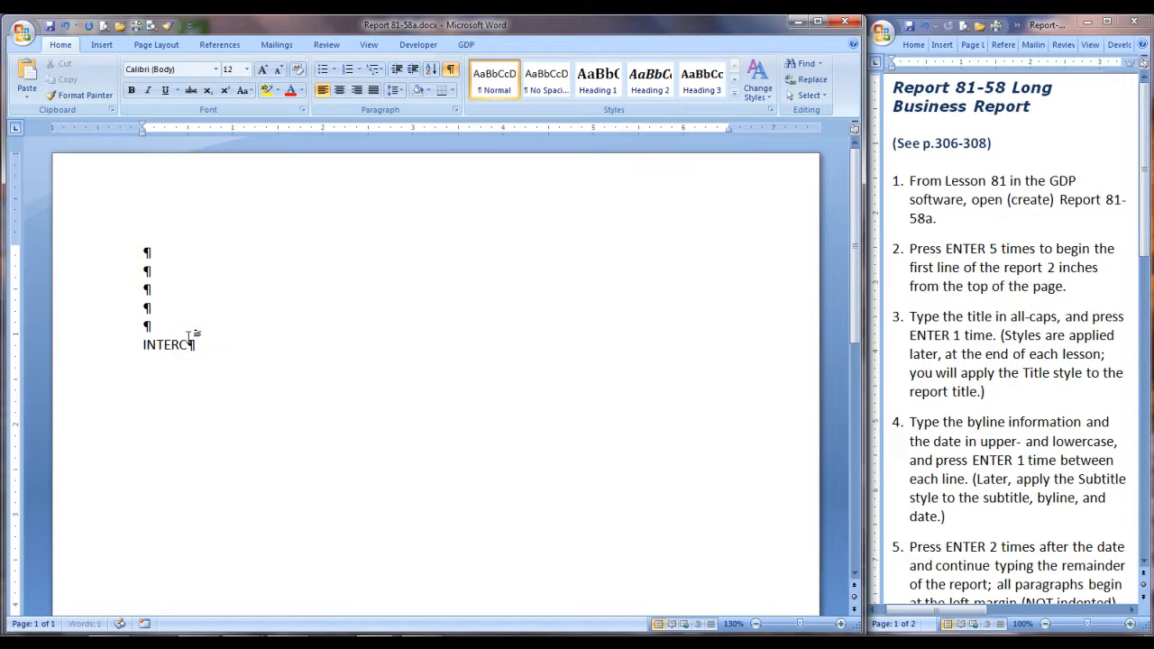
text(ULTURAL SEMINARS)
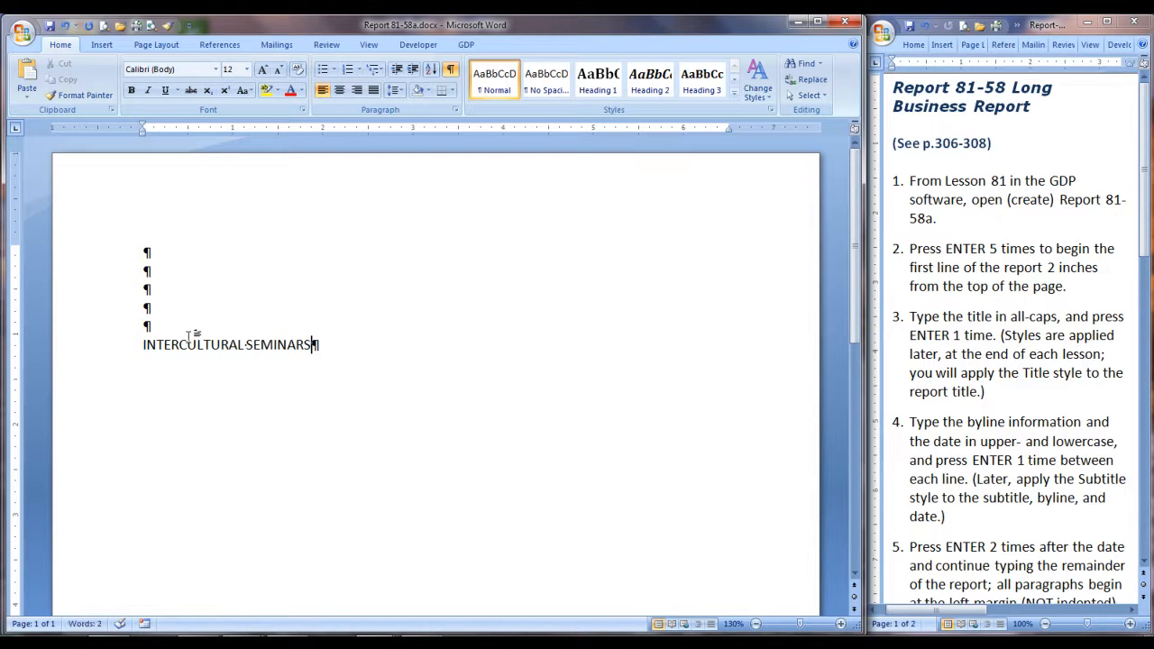
Add the byline below the title: the author's full name followed by ", Director", with "Human Resources Department" on its own line.
key(Return)
text(Jordan D.)
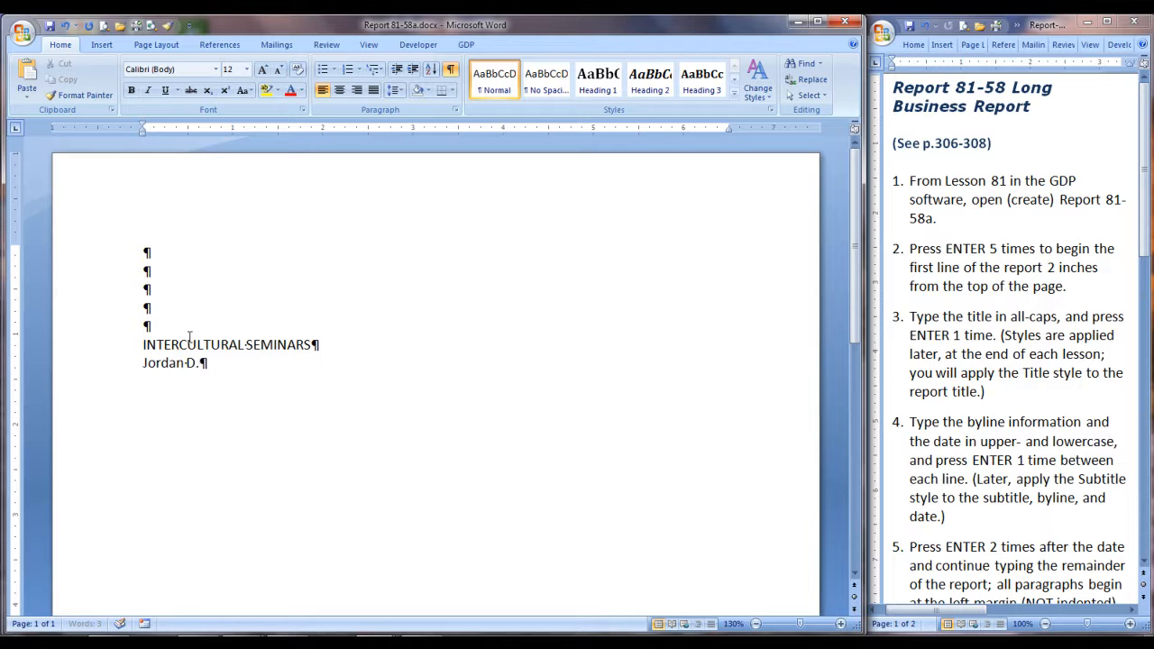
text( Sylvester, Director)
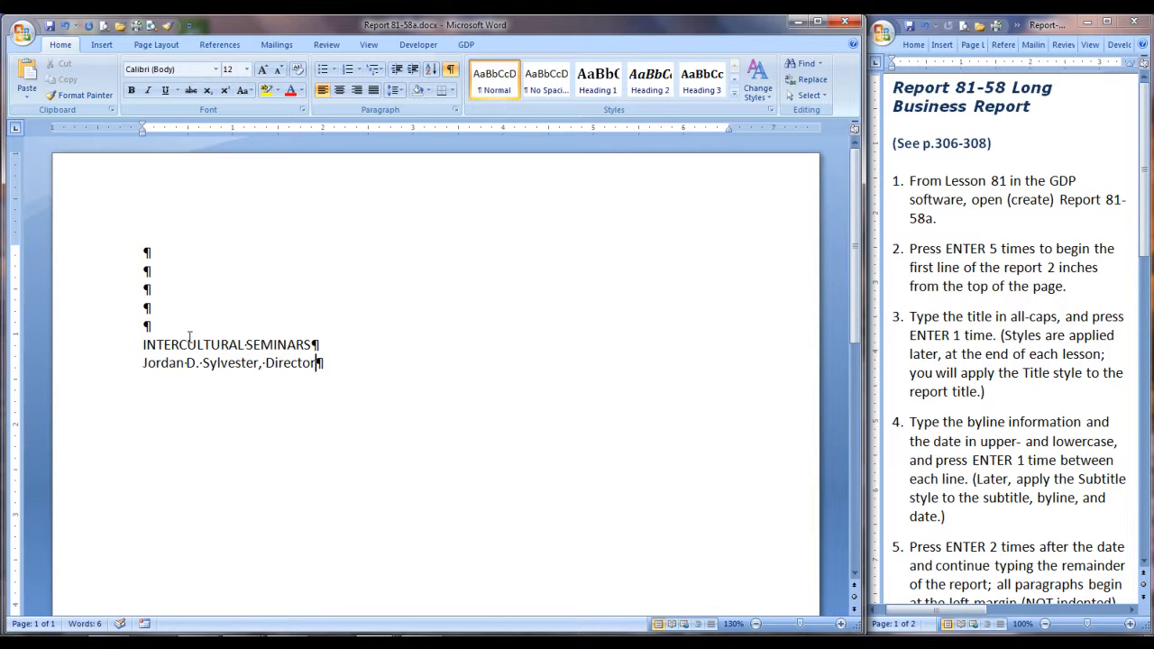
key(Return)
text(Human Resources)
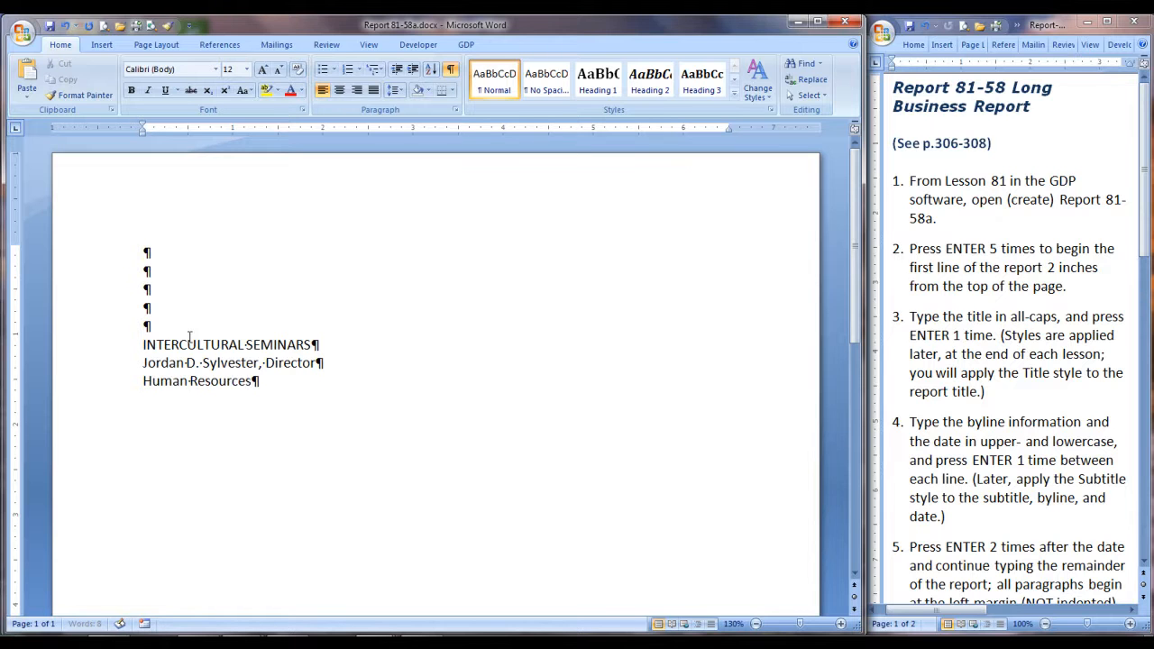
text( Department)
Add the date February 12, 2010 on a new line below the byline.
key(Return)
text(February 12, 2)
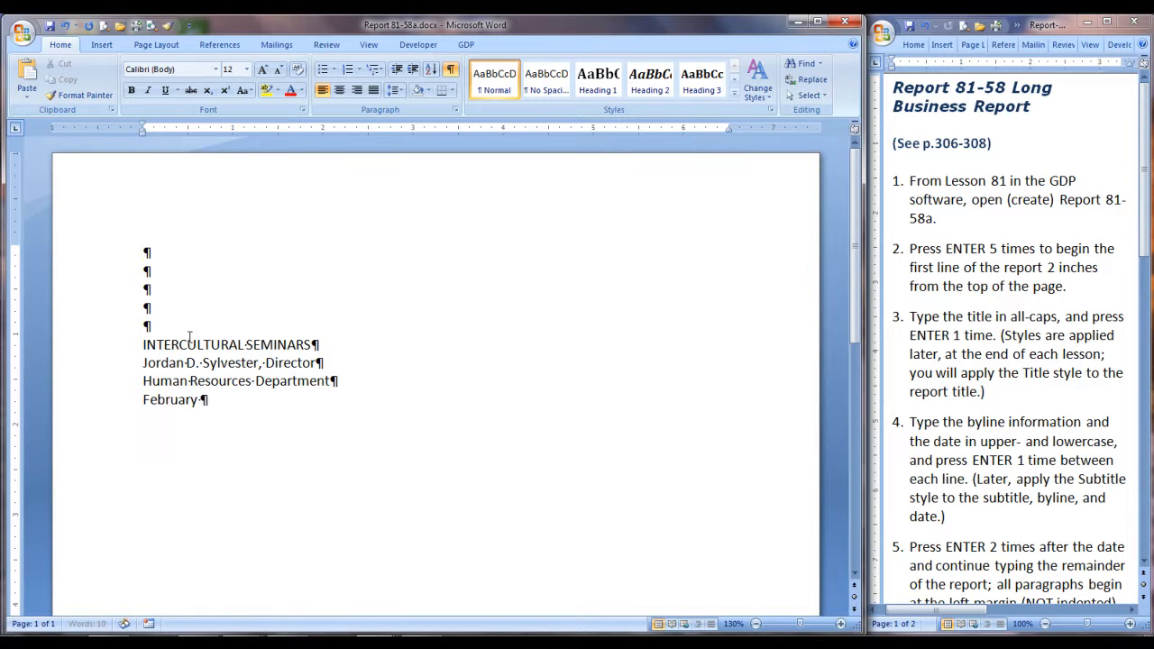
text(010)
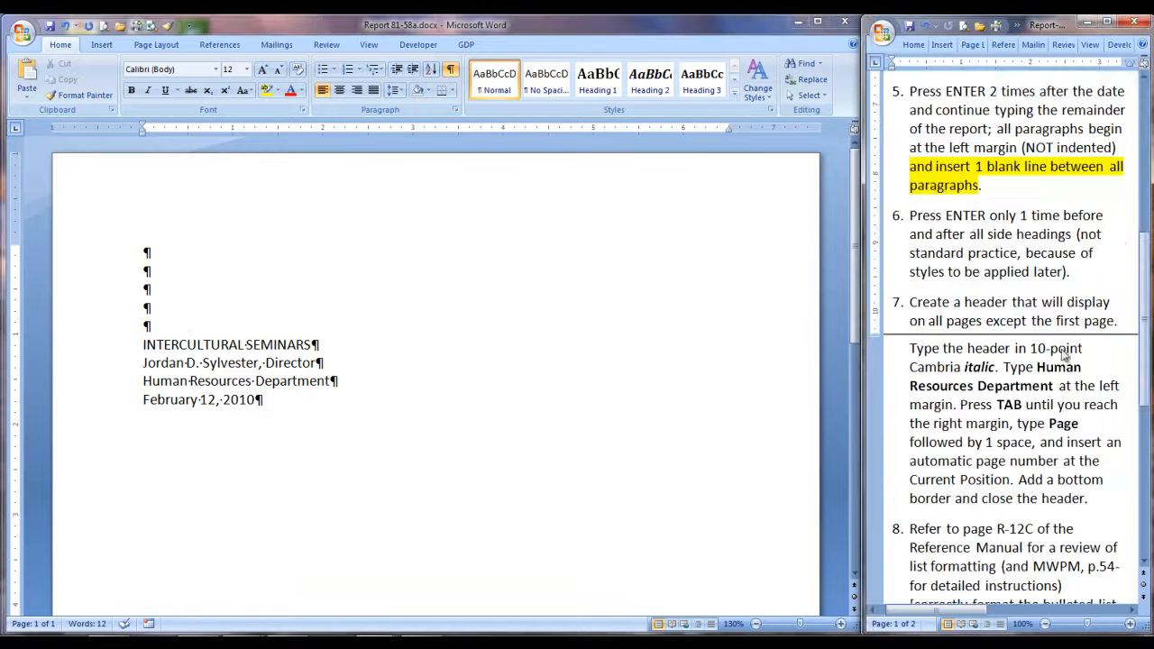
Leave one blank line after the date and add the opening paragraph beginning "The Marketing Department has been conducting surveys".
click(258, 407)
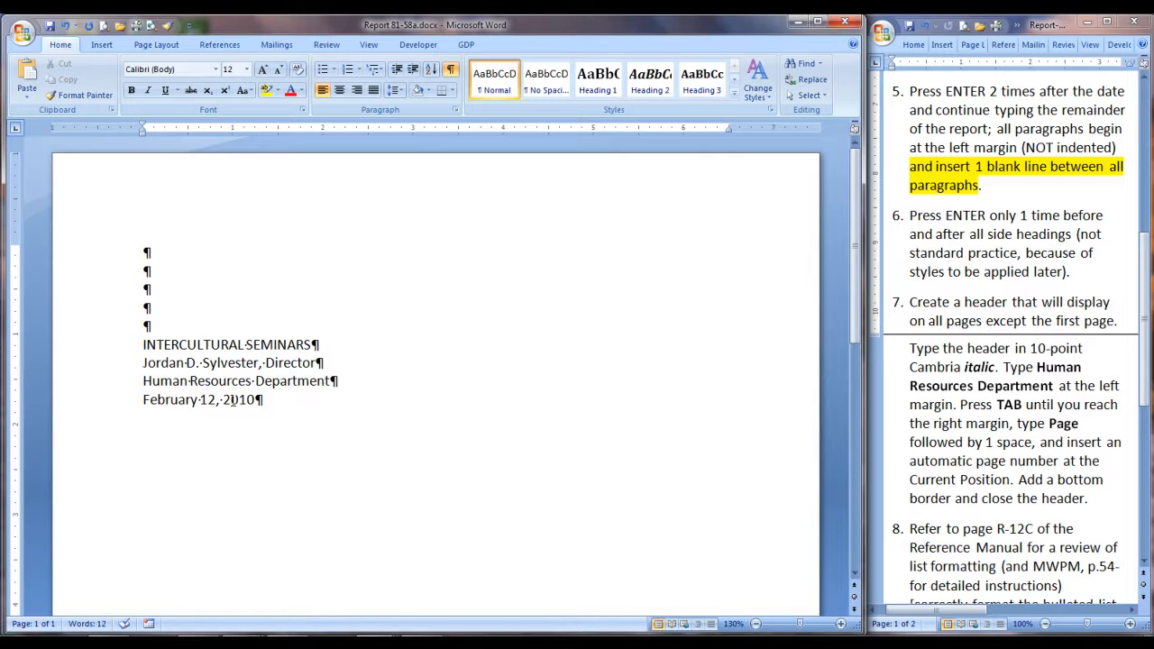
key(Return)
key(Return)
text(The Marketing Department)
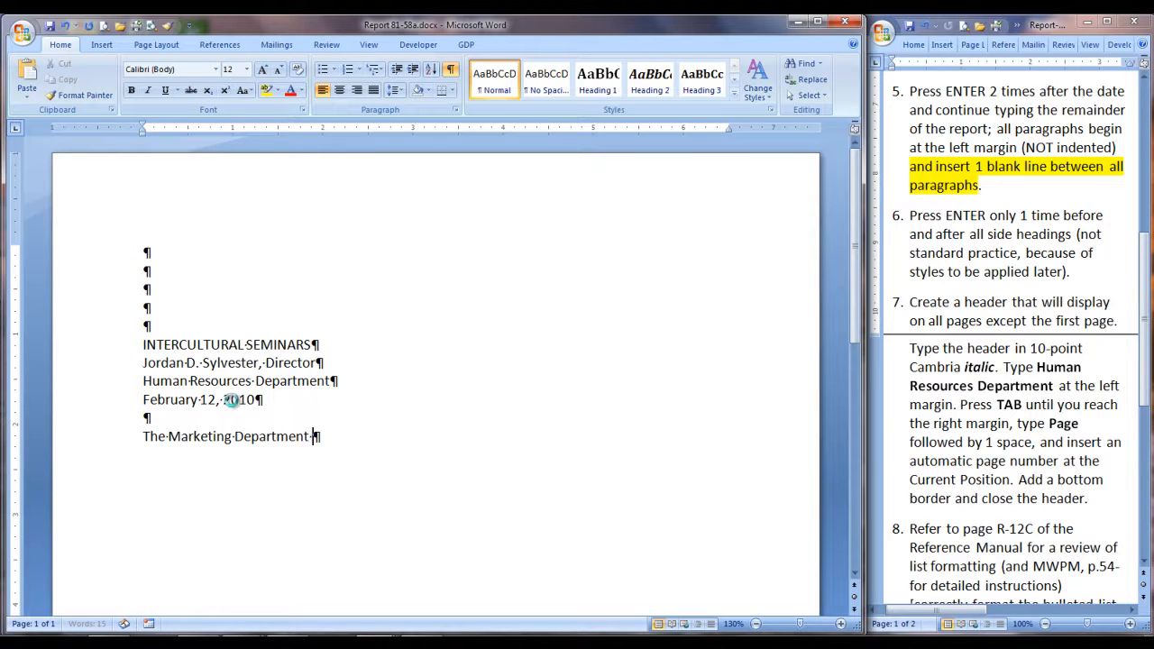
text(has been conducting surveys of our worldwide offices, foreign customers, and prospective foreign customers over the last several months. Information received through the use of mailed questionnaires has made us aware of an urgent need to improve our communication skills at the international level.)
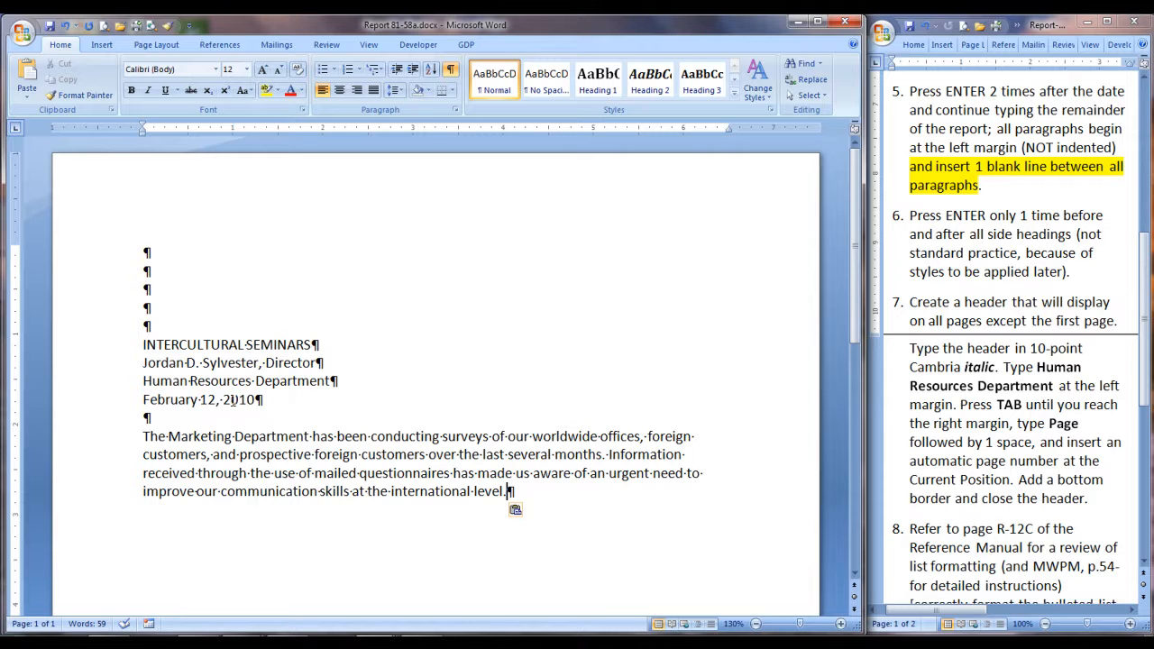
Add the side heading PROBLEM with no blank line around it, followed by the paragraph beginning "Some incidents have been reported".
key(Return)
text(PROBLEM)
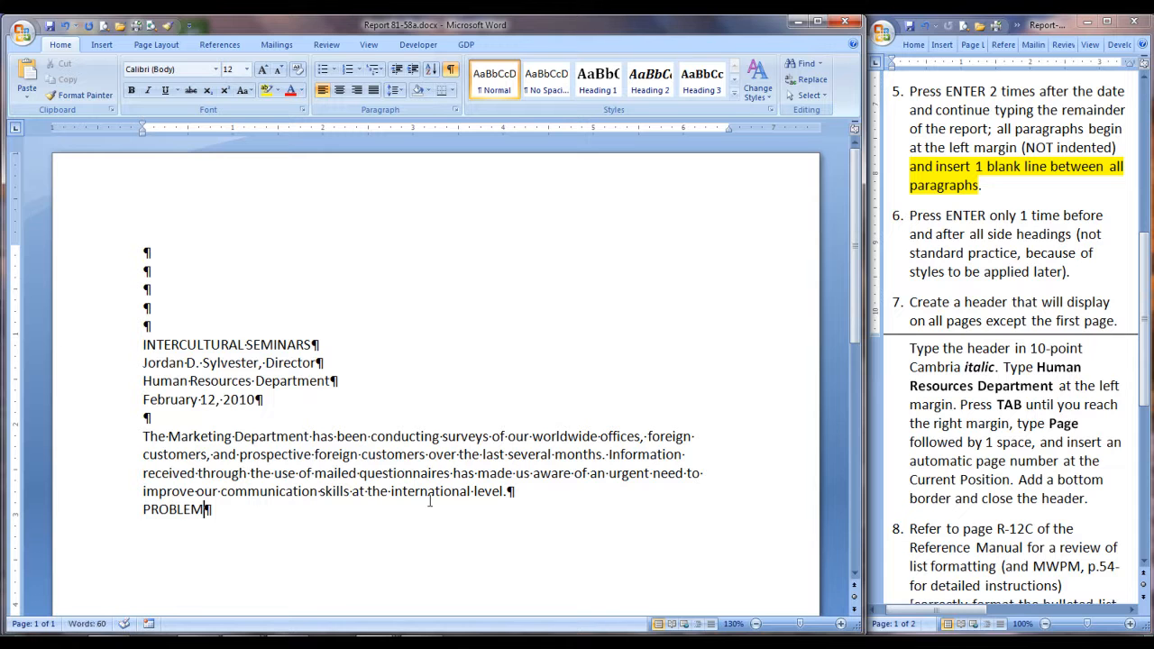
key(Return)
text(Some incidents)
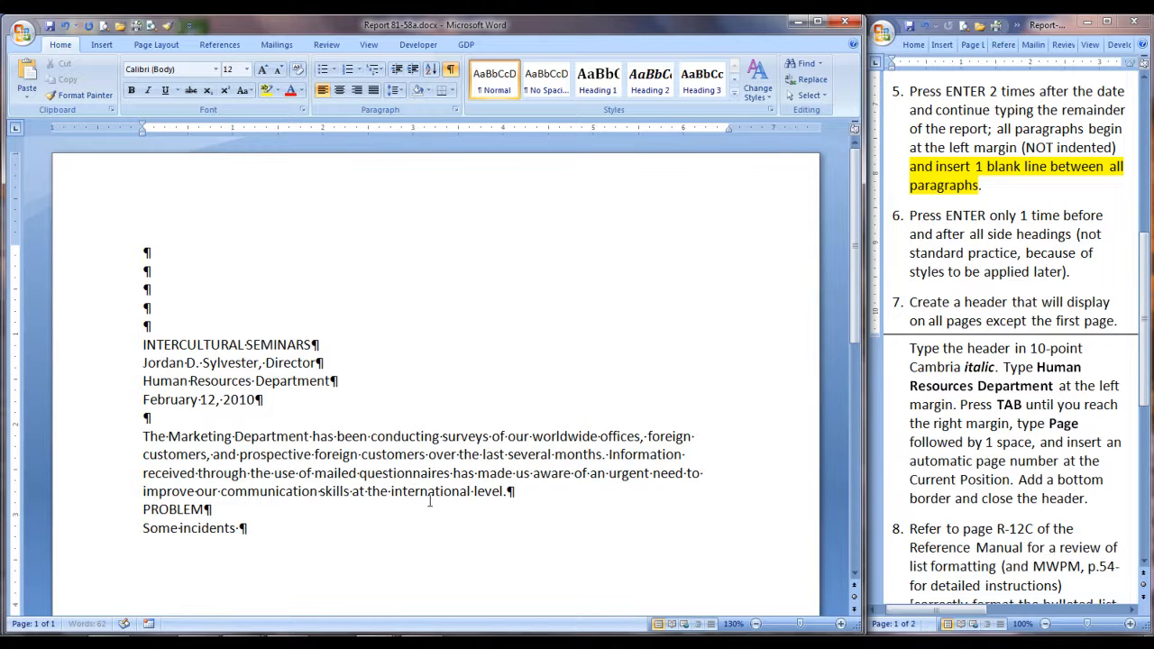
text(have been reported to us in which we have failed to negotiate contracts with foreign customers and prospective foreign customers because of serious breakdowns in communication. Some of these setbacks have been the result of conscious negative acts on the part of our employees. However, the main culprit seems to be lack of awareness of cultural differences and lack of appreciation for the nuances that reflect these cultural differences. Indeed, there are almost unlimited possibilities for misunderstandings, insults, miscues, and avenues for people of good intent to miscommunicate.)
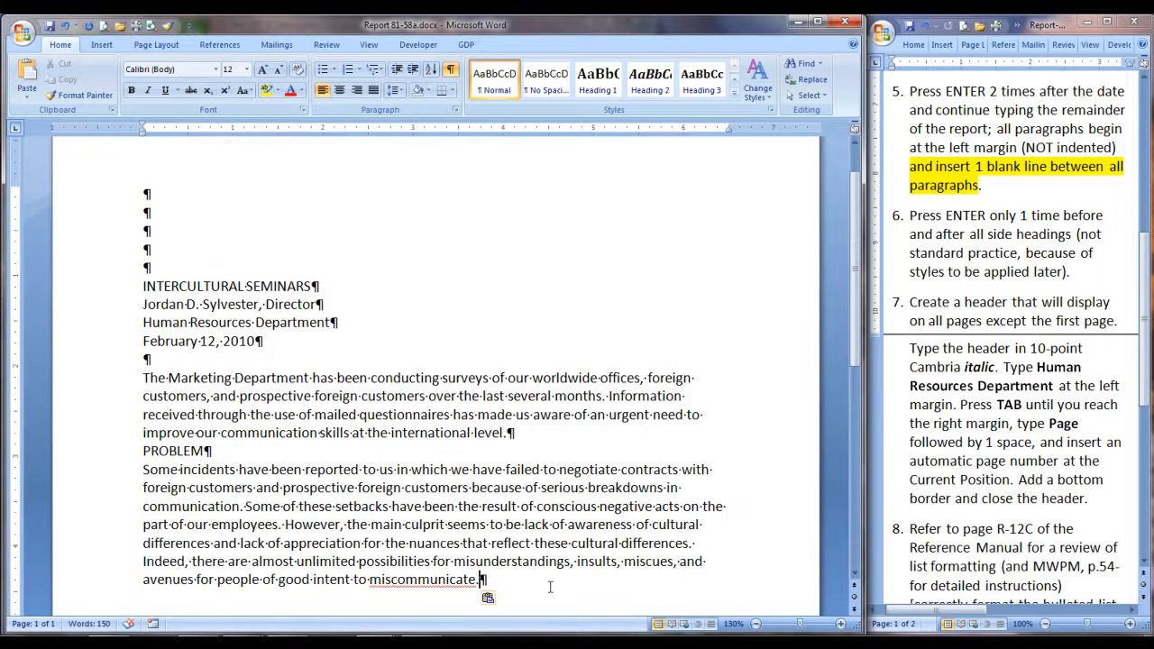
Add the side heading INTERCULTURAL SEMINARS, followed by the sentence beginning "Three-day seminars designed to improve intercultural communication skills".
key(Return)
text(IN)
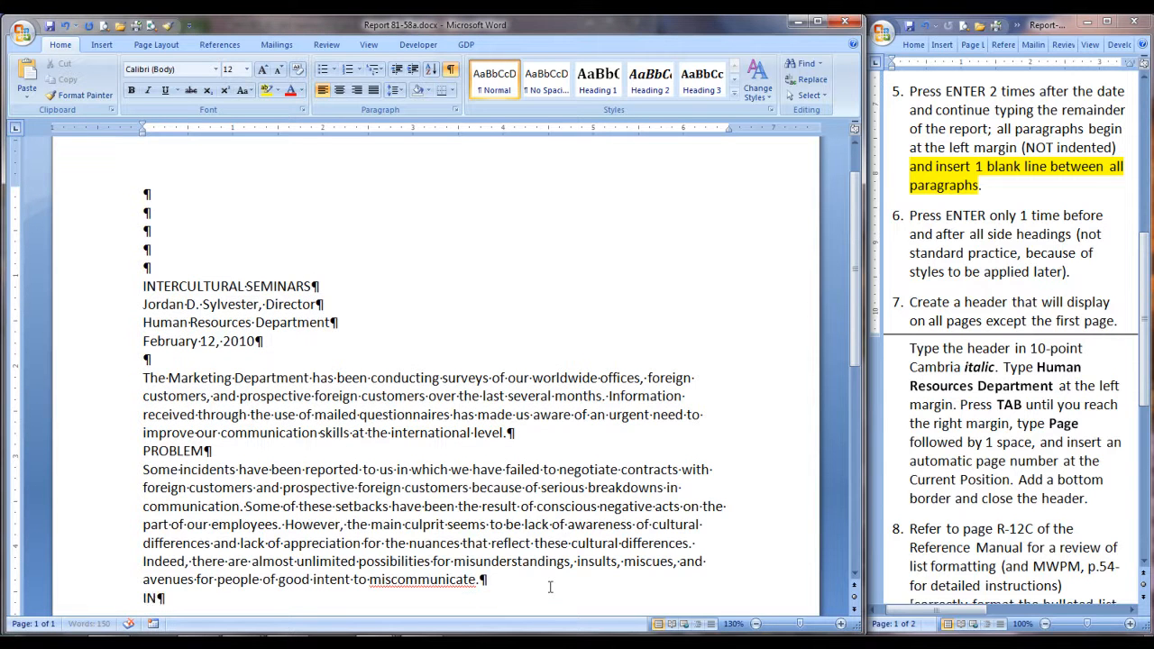
text(TERCULTURAL SEMINARS)
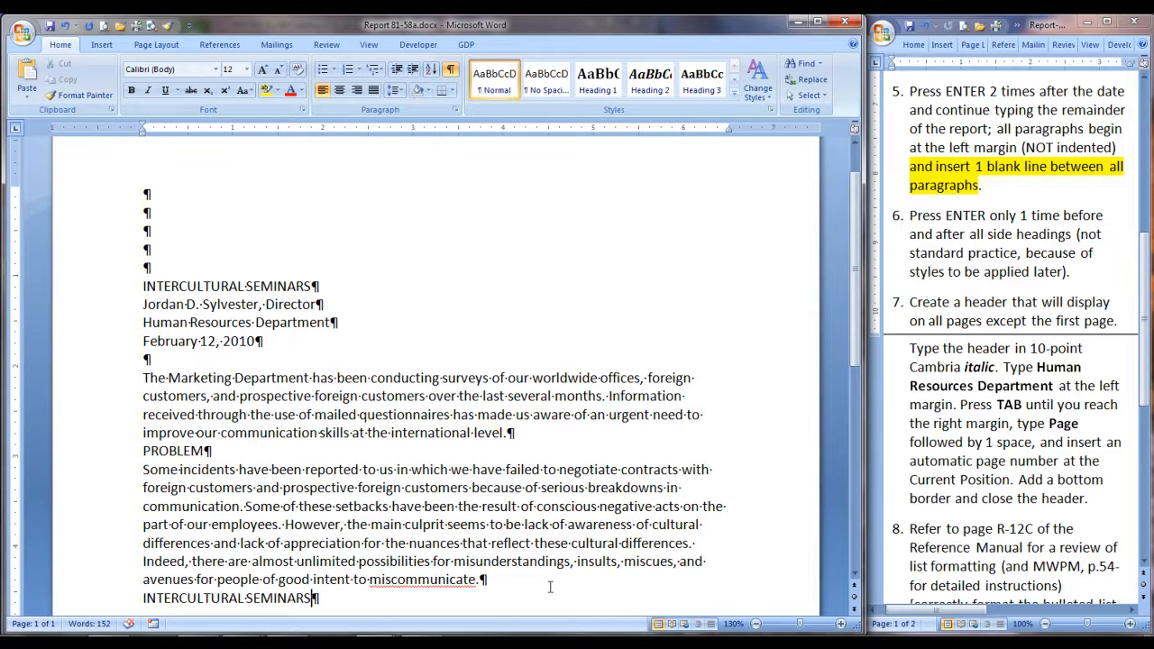
key(Return)
text(Three-day seminars)
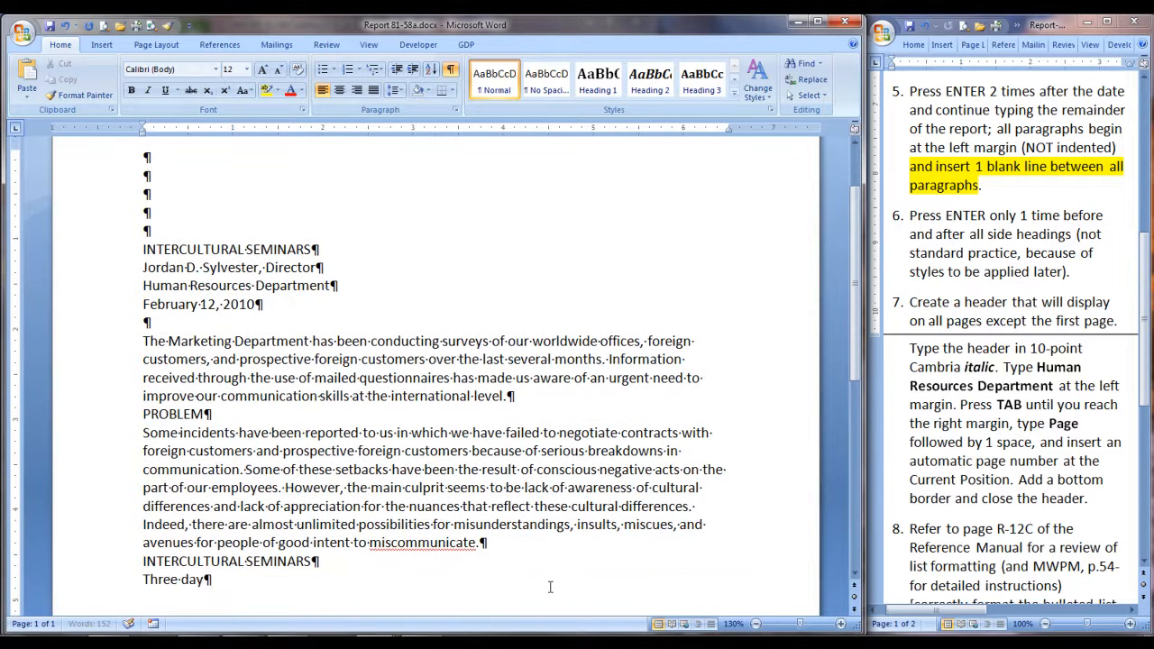
text( designed to improve intercultural communication skills will be held at)
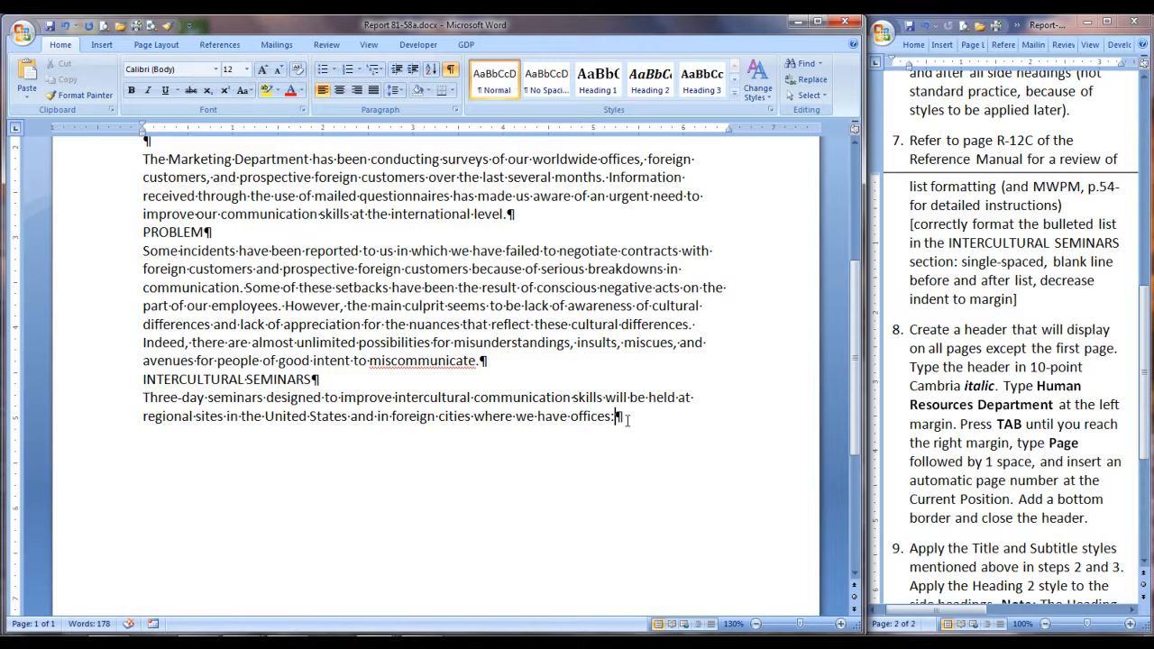
Paste the city list from Beijing to Warsaw after one blank line, and add two empty lines below it.
key(Return)
key(Return)
text(Beijing Hamburg Madrid Melbourne Oslo Rio de Janeiro Tokyo Warsaw)
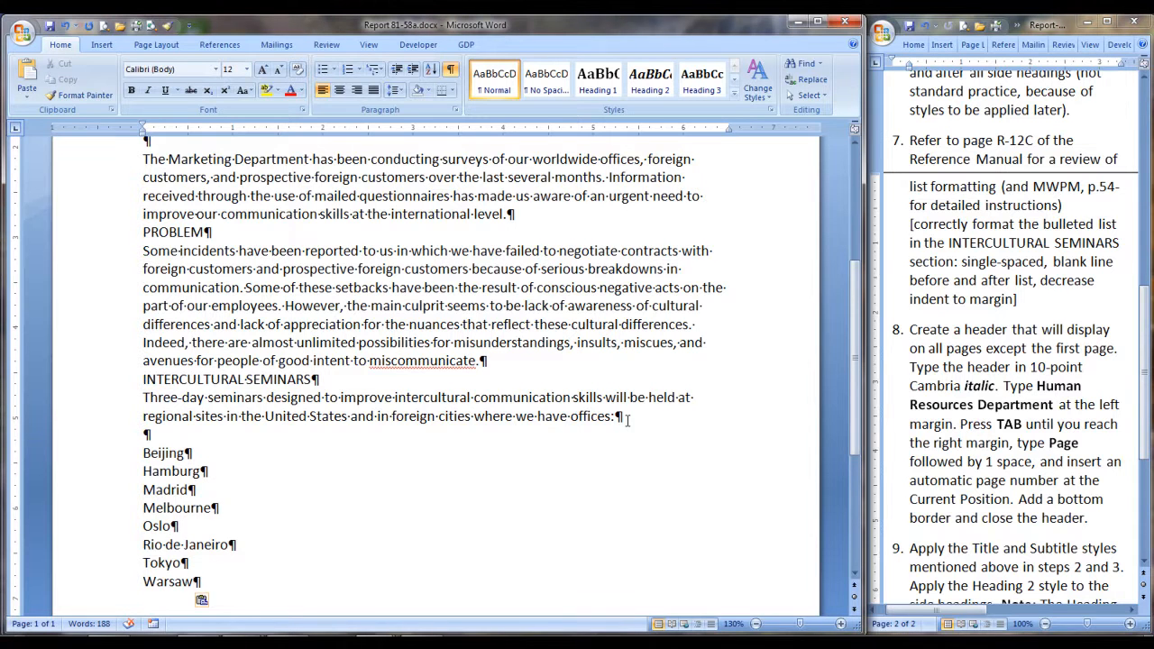
key(Return)
key(Return)
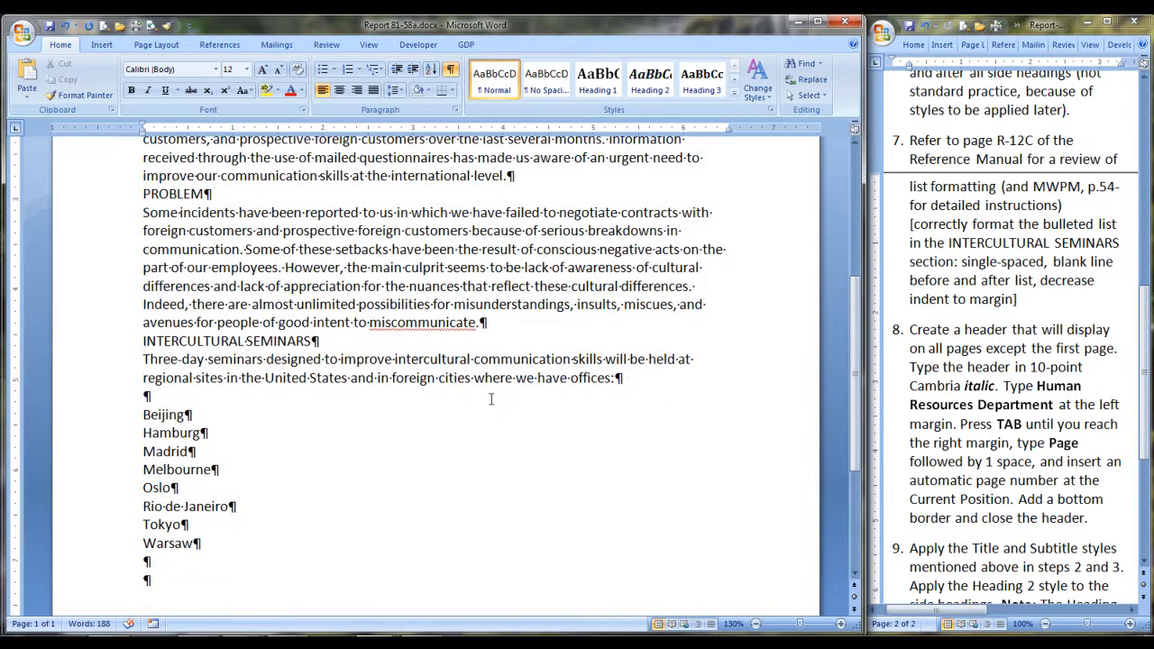
Format the cities from Beijing to Warsaw as a bulleted list and decrease its indent to the left margin.
drag(142, 415, 193, 541)
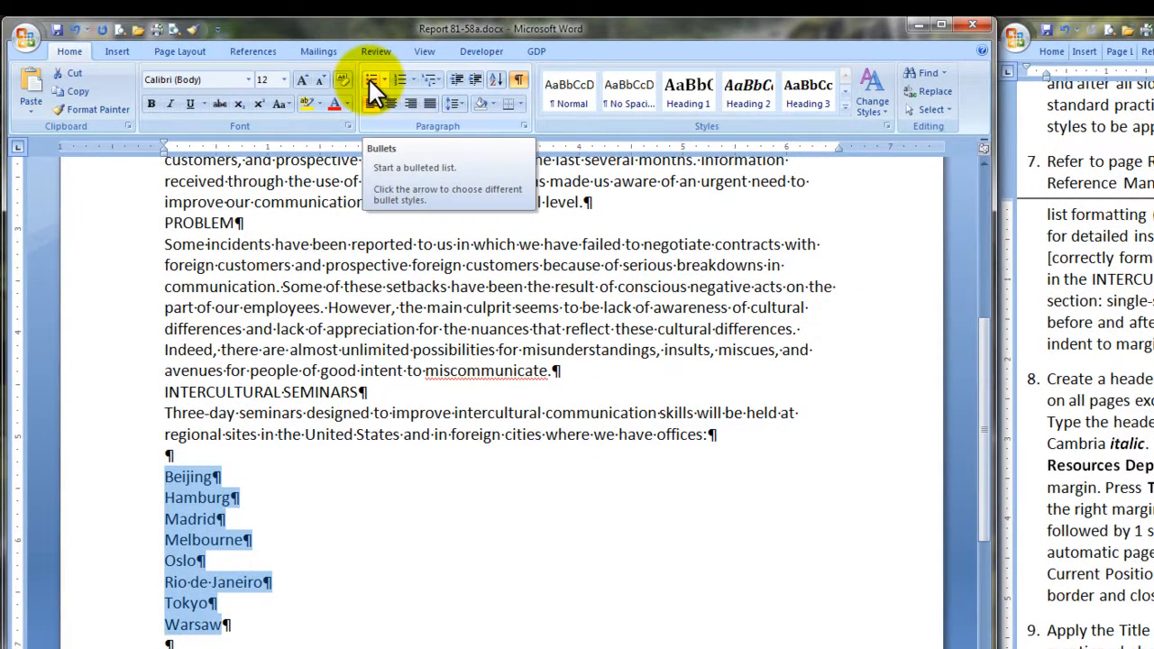
click(367, 78)
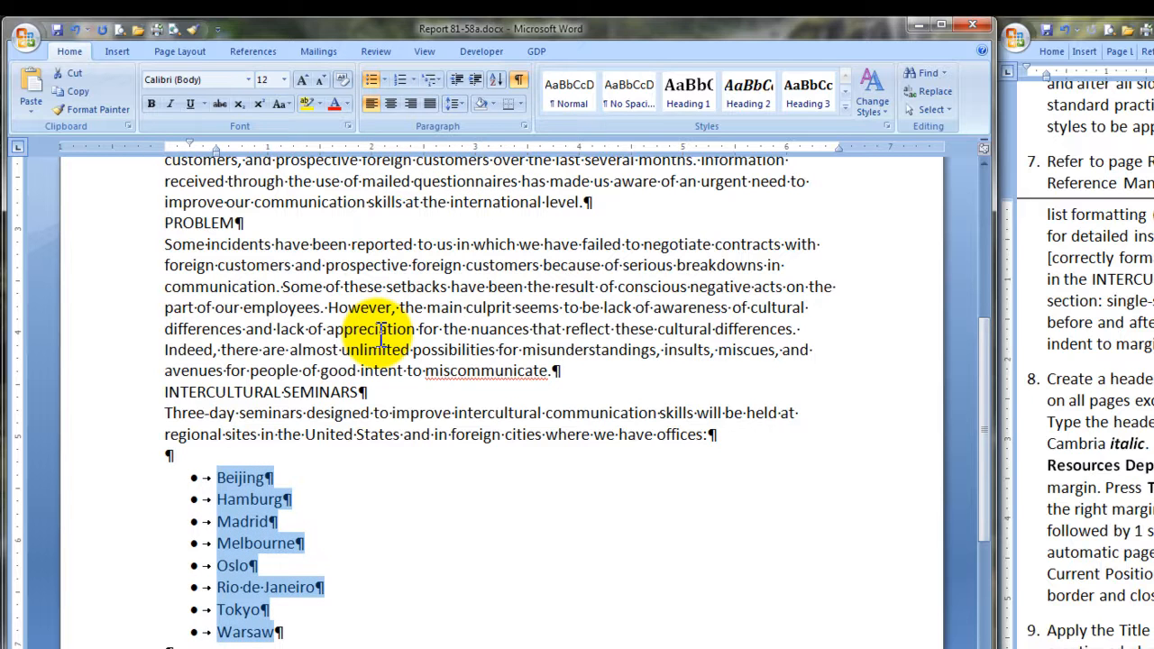
click(458, 84)
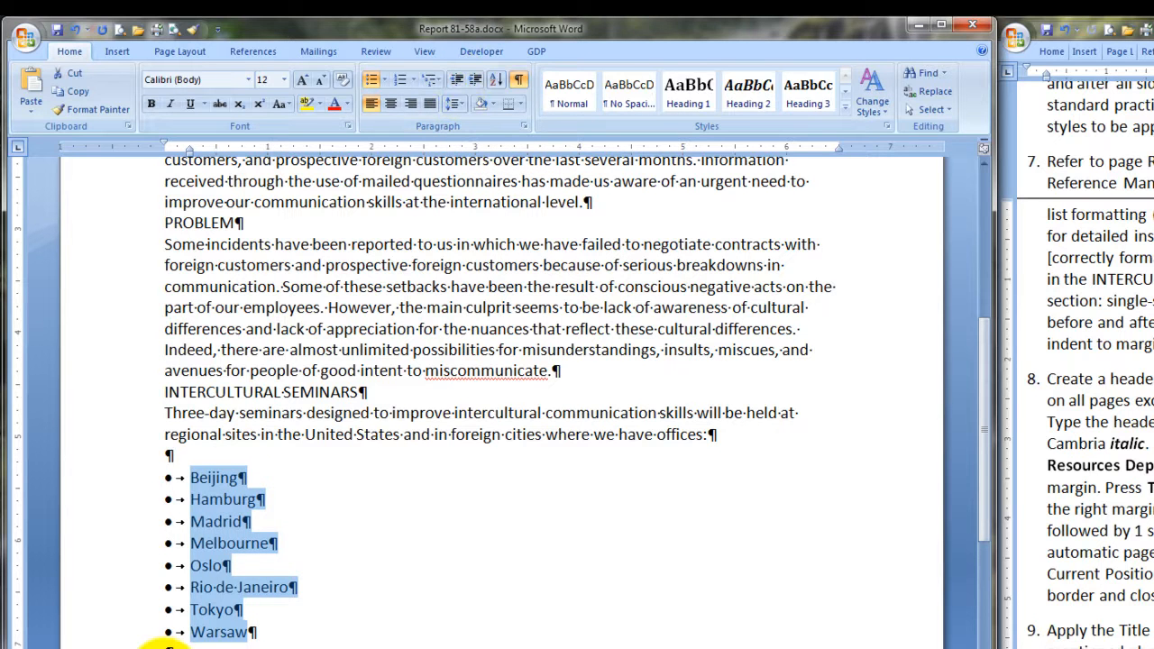
Paste the paragraphs beginning "It will be our intent" and "It would be unreasonable" below the list, separated by a blank line.
click(162, 644)
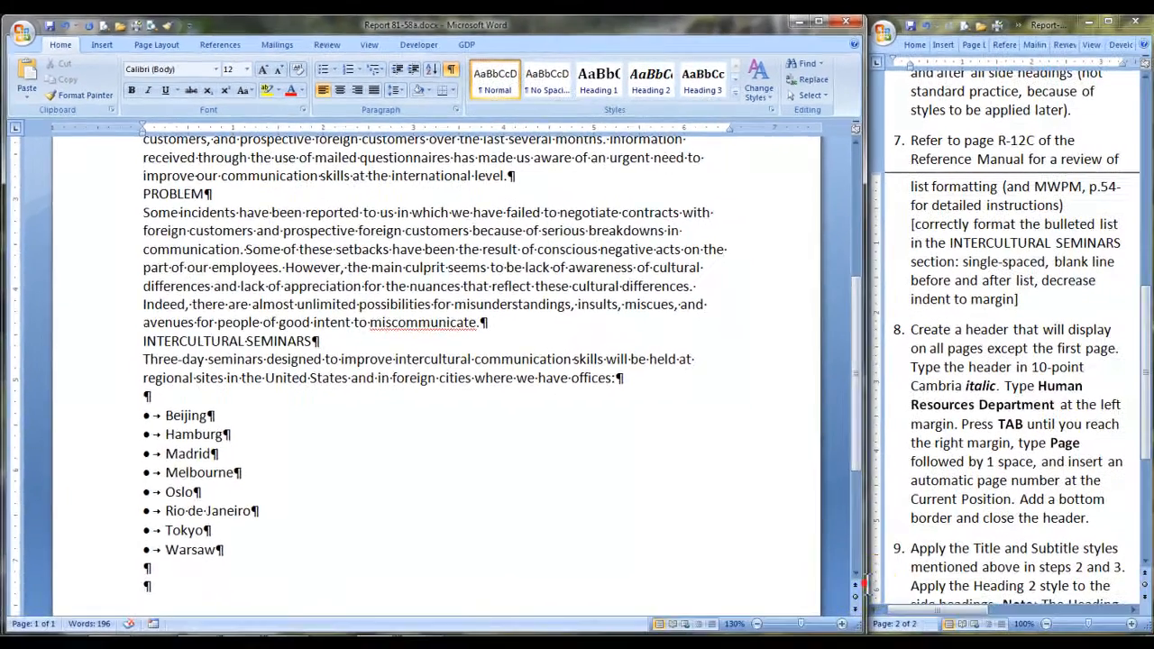
text(It will be our intent that all employees who have direct contact with people from other countries will participate in these seminars over a four-month period.)
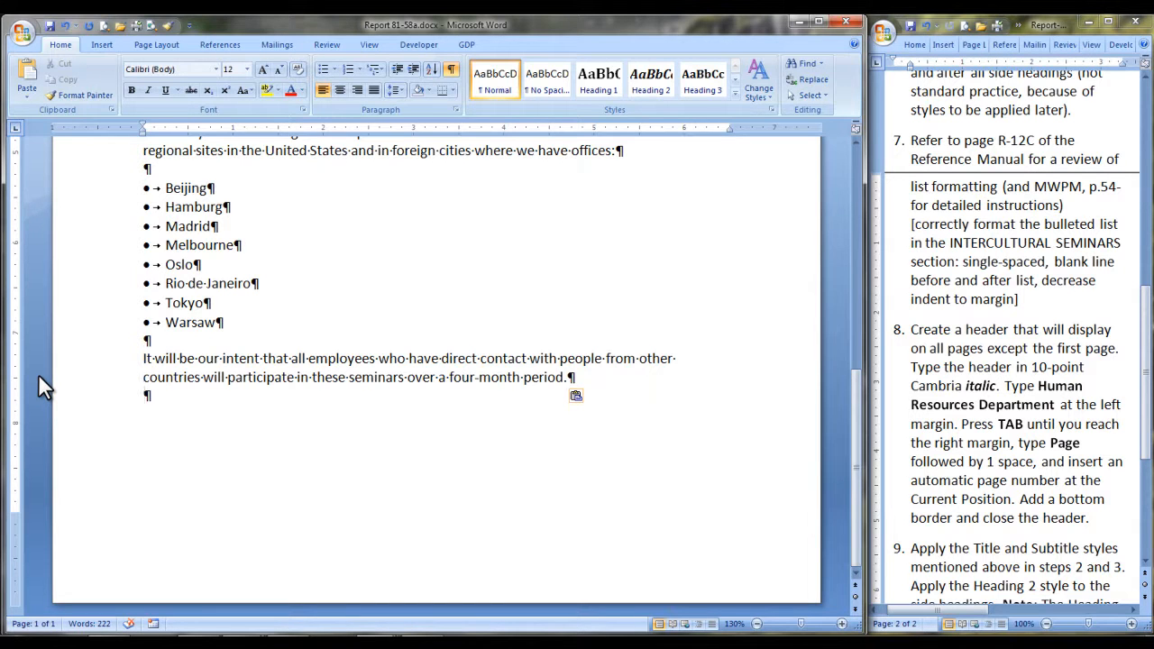
key(Return)
text(It would be unreasonable to assume that a small team of people from our company would have the breadth of knowledge needed to conduct these seminars in eight foreign countries. However, Angela Demirchyan, William Hamilton, and Chang Ho Han have agreed to work together as the coordinating team for this effort.)
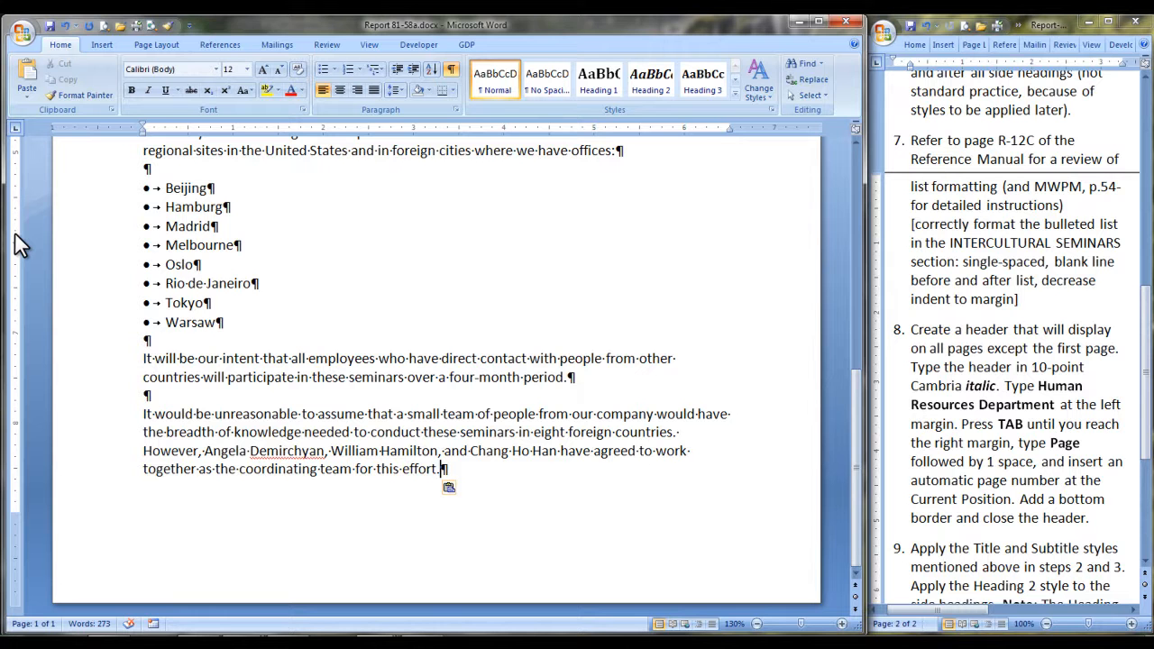
Insert a page break after the last paragraph and paste the paragraph beginning "Each of these individuals" on page 2.
key(Return)
key(ctrl+Return)
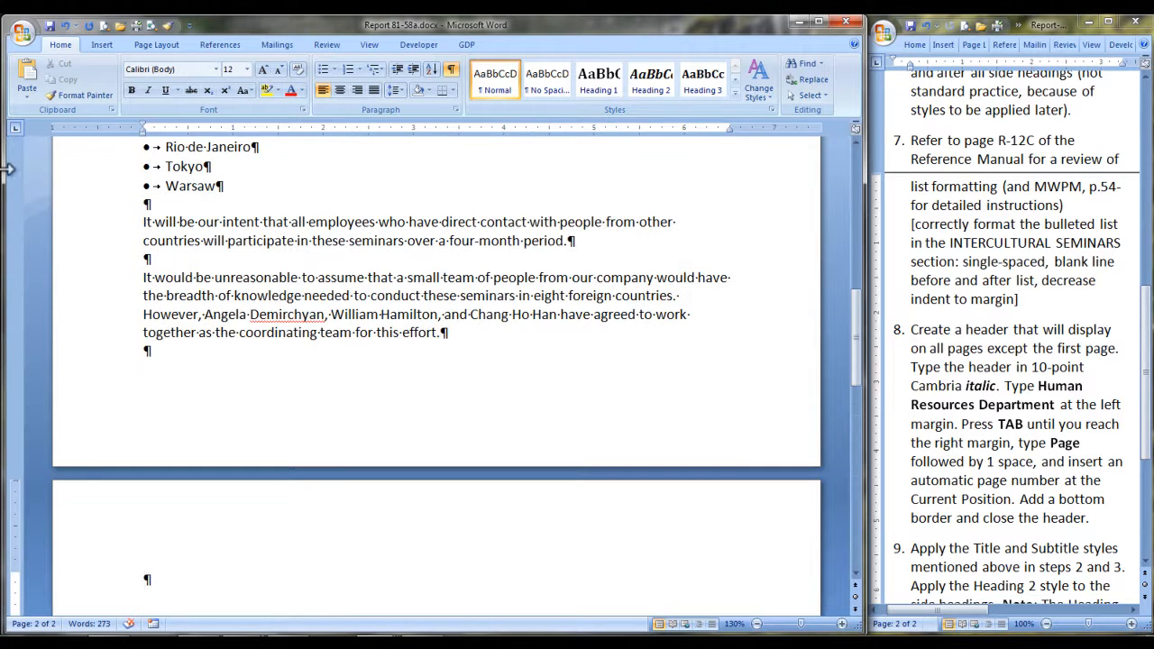
text(Each of these individuals has worked over the past two months with the managers of our international offices as well as natives in specific countries to formulate a preliminary plan for these in-service programs. Their plan will utilize the expertise of our employees who have had negotiating experience in each country and who have knowledge of local customs as demonstrated by natives. We are confident that through this team approach, everyone will gain an understanding of problems not only from the position of our company but also from the perspective of those with whom they conduct business.)
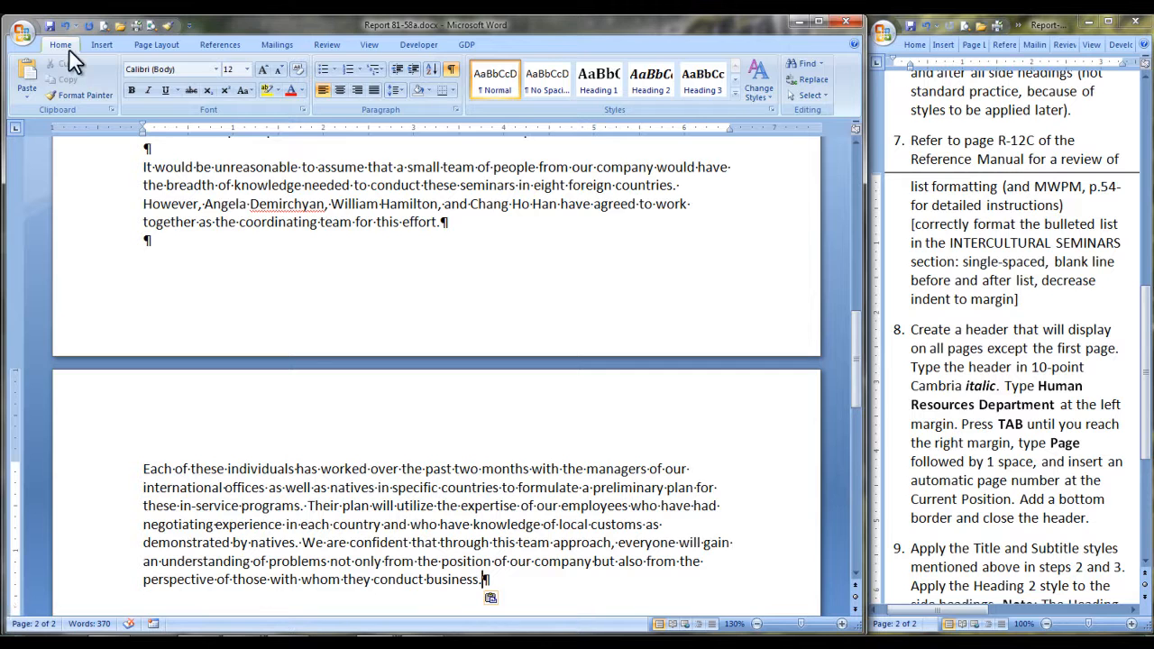
Insert a Blank header on page 2 and enter "Human Resources Department" at its left margin.
click(102, 44)
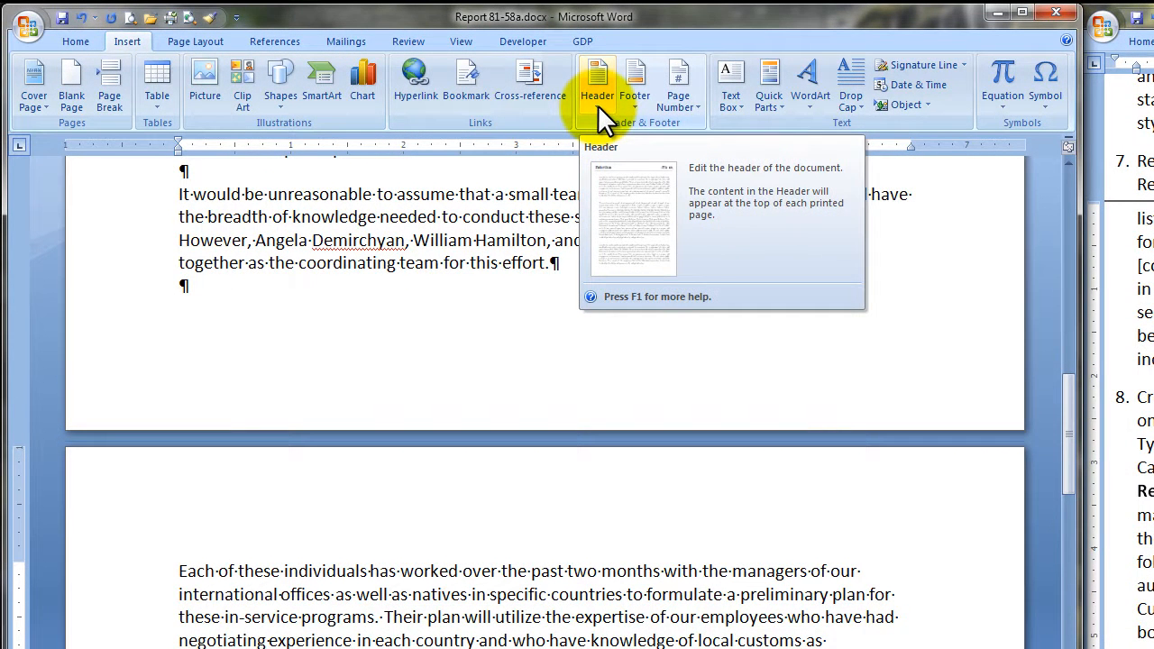
click(598, 97)
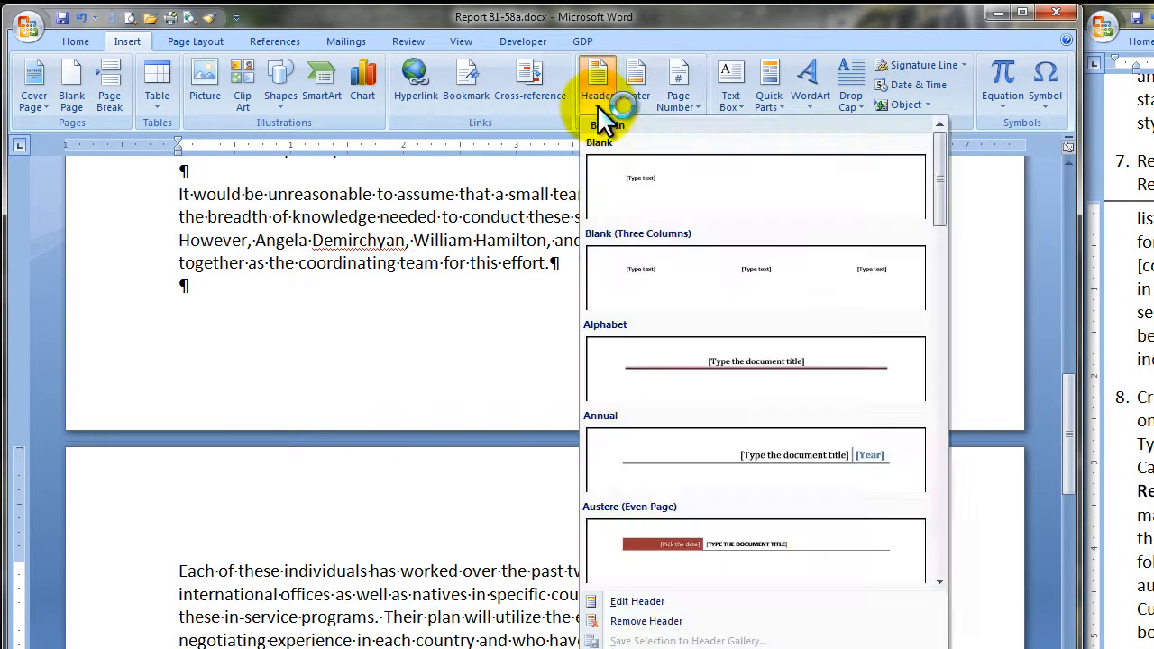
click(656, 189)
text(Hu)
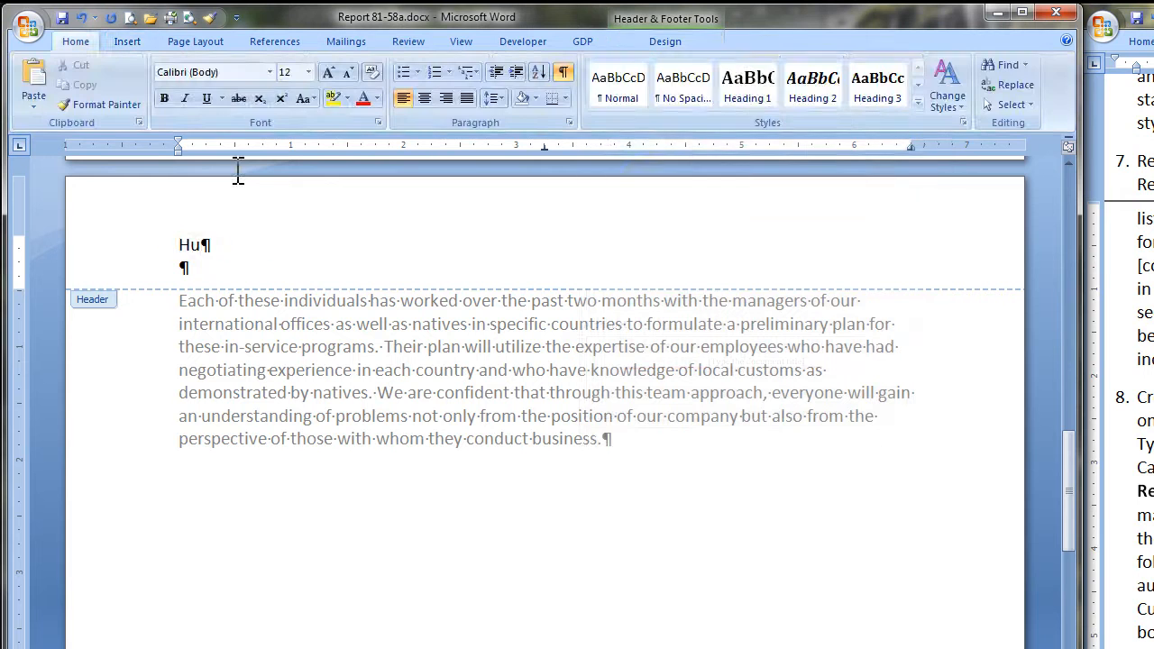
text(man Resou)
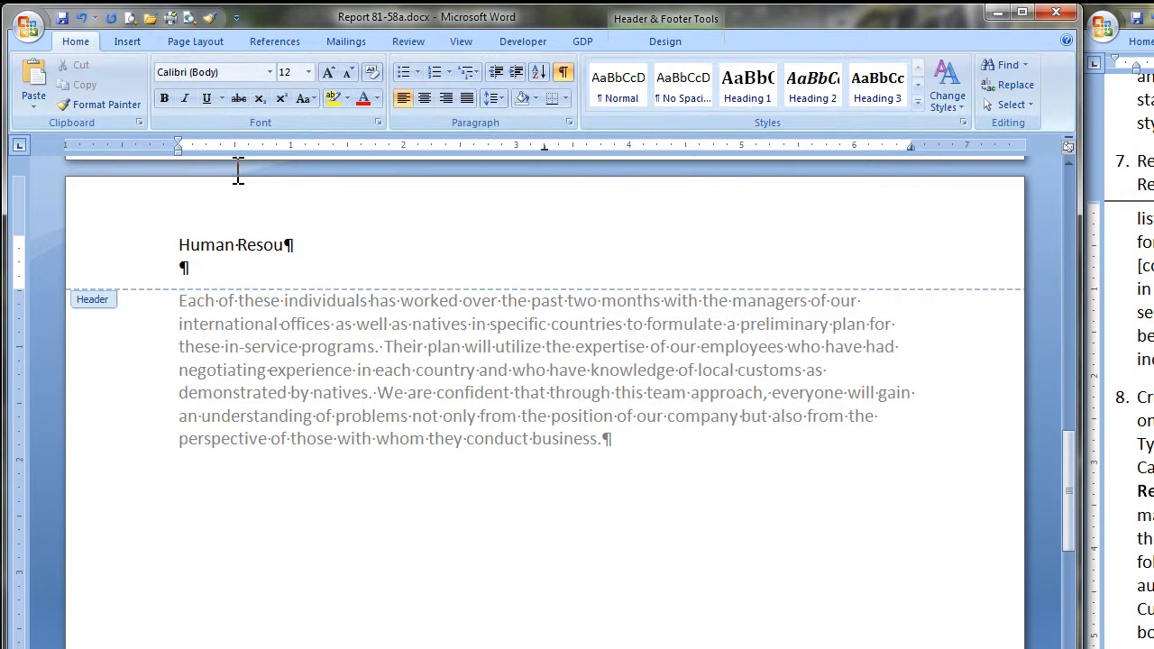
text(rces Department)
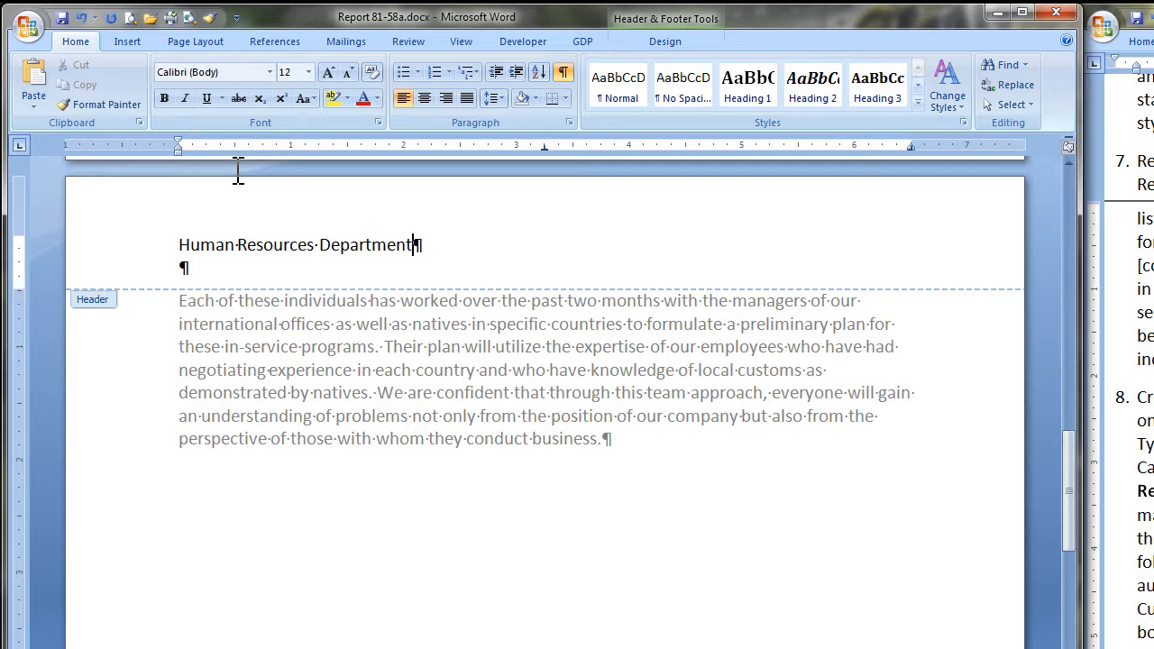
Enter "Page " and a Plain Number page number at the header's right margin, and enable Different First Page.
key(Tab)
key(Tab)
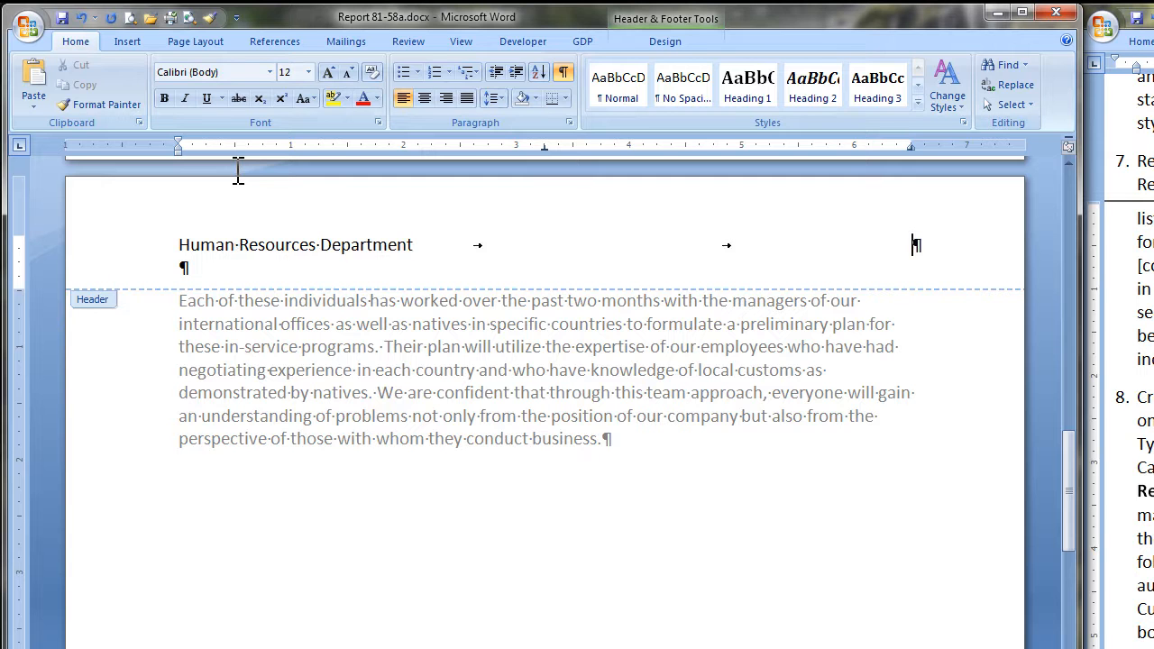
text(Page)
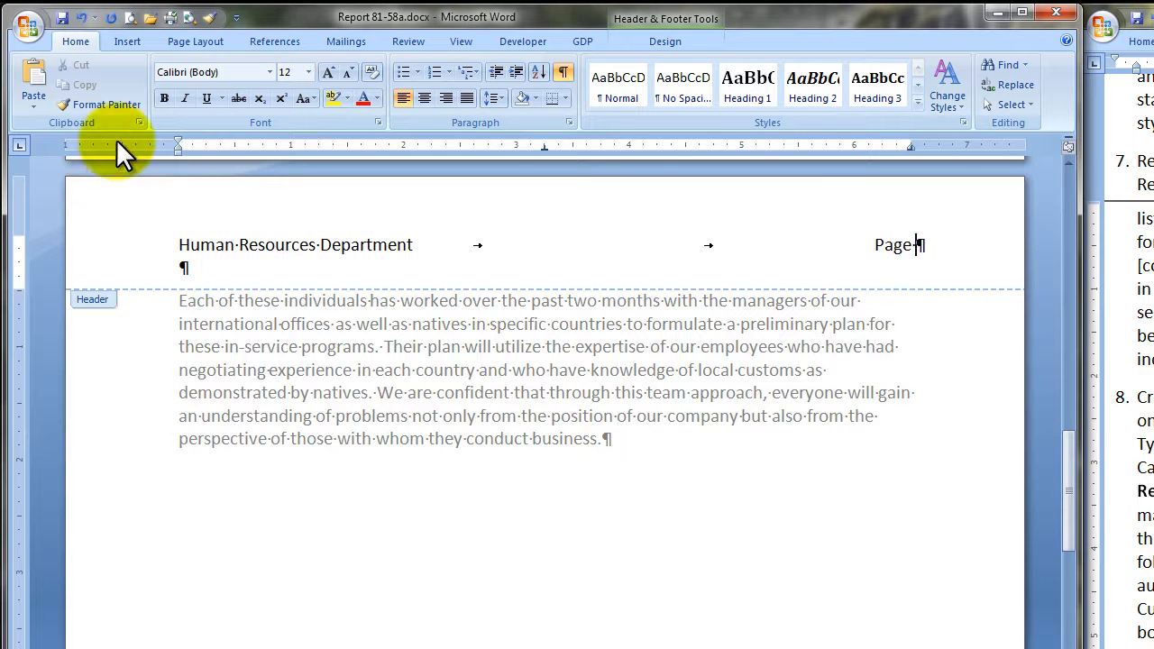
click(127, 41)
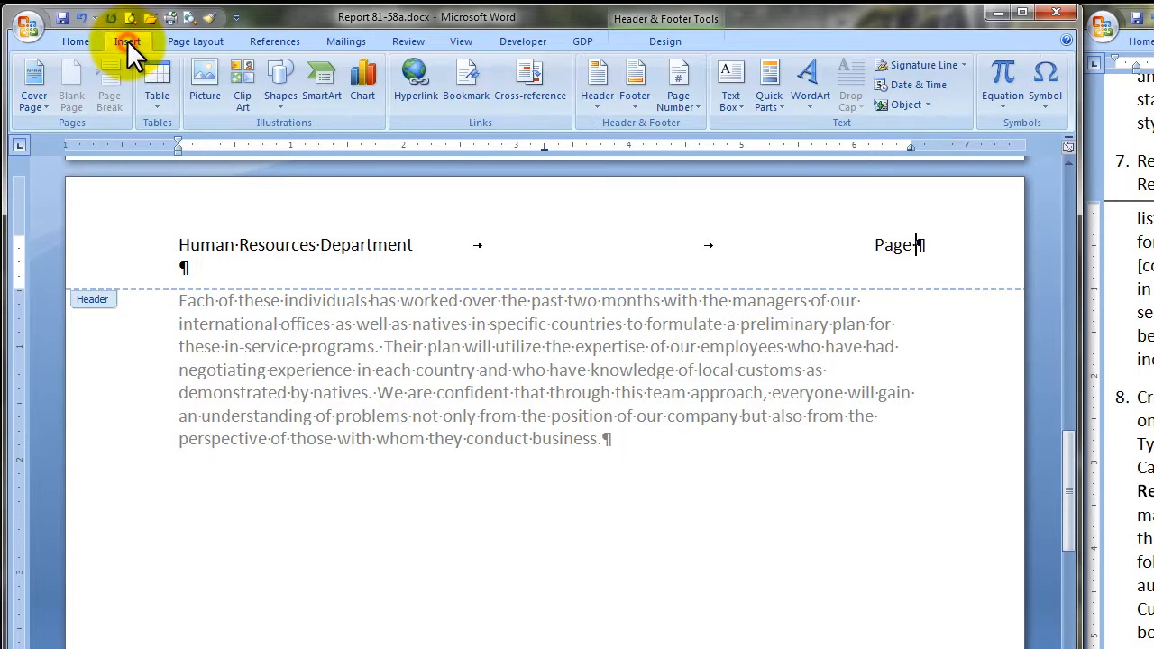
click(699, 106)
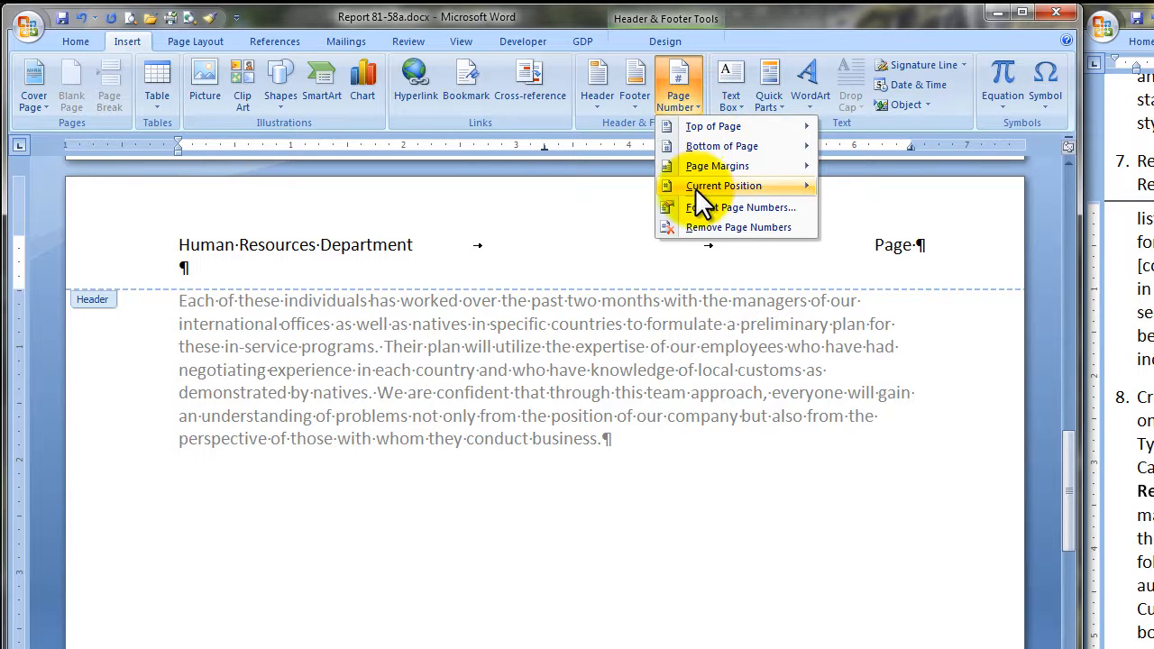
mouse_move(696, 185)
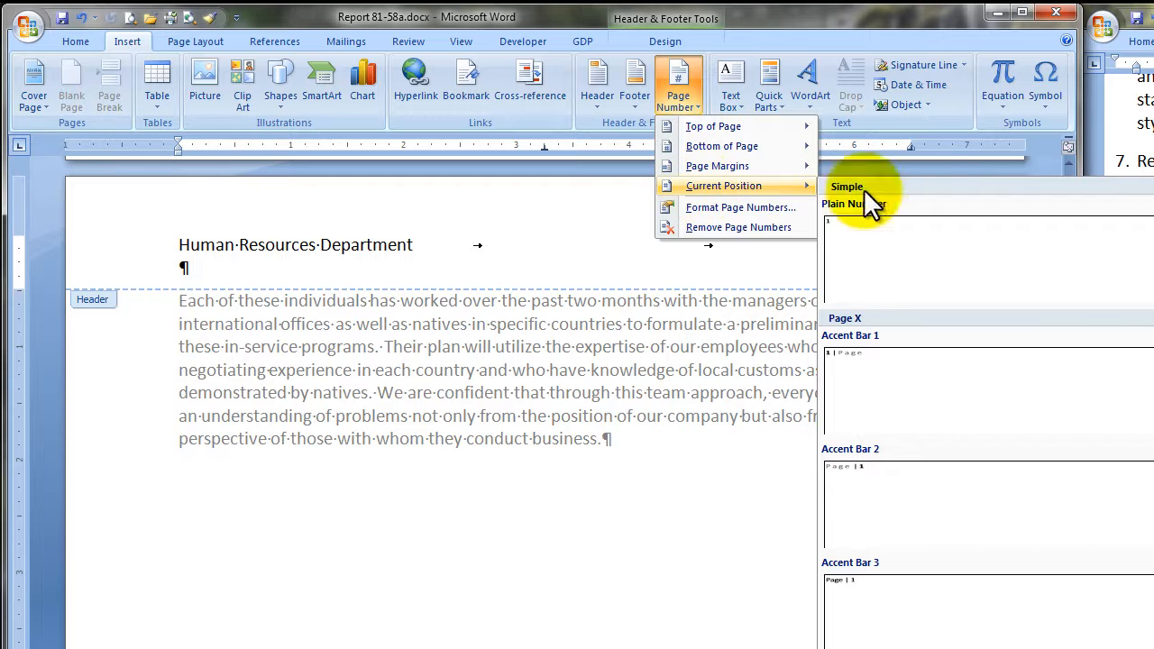
click(934, 266)
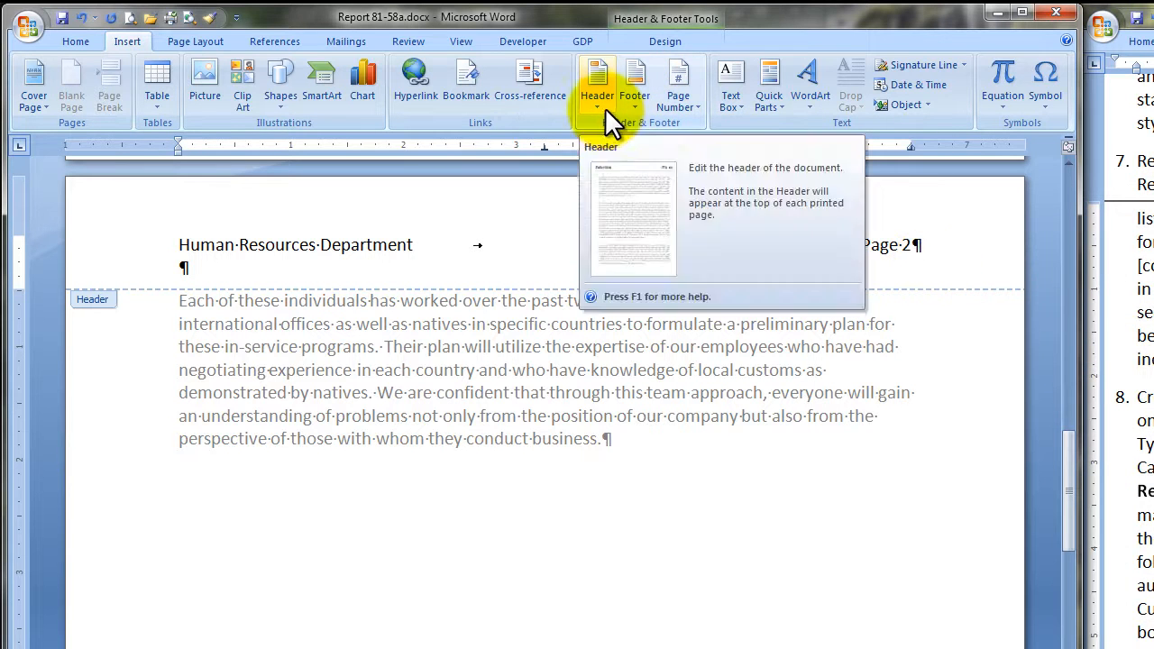
click(659, 20)
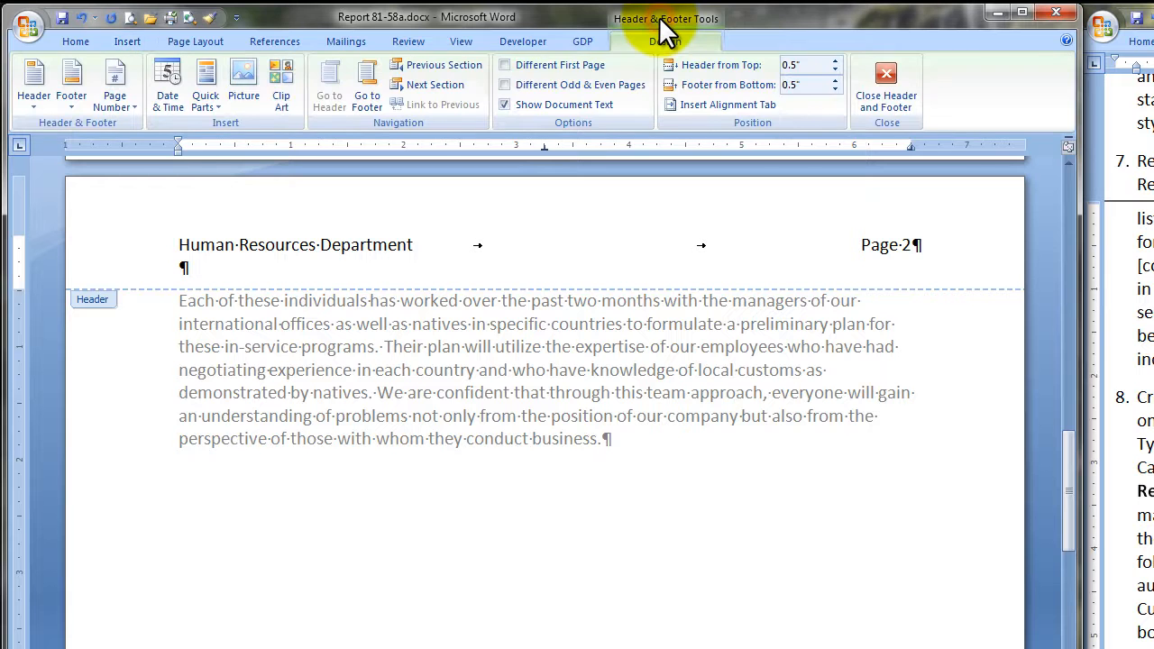
click(503, 64)
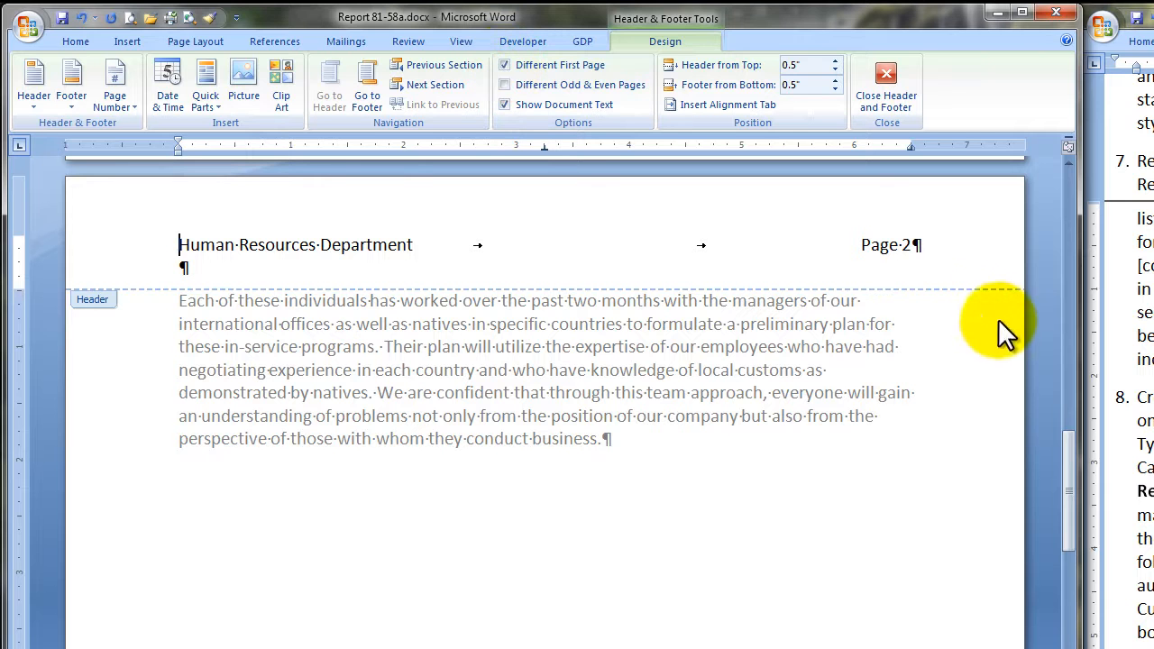
Format the whole page 2 header line as 10-point Cambria italic.
triple_click(919, 243)
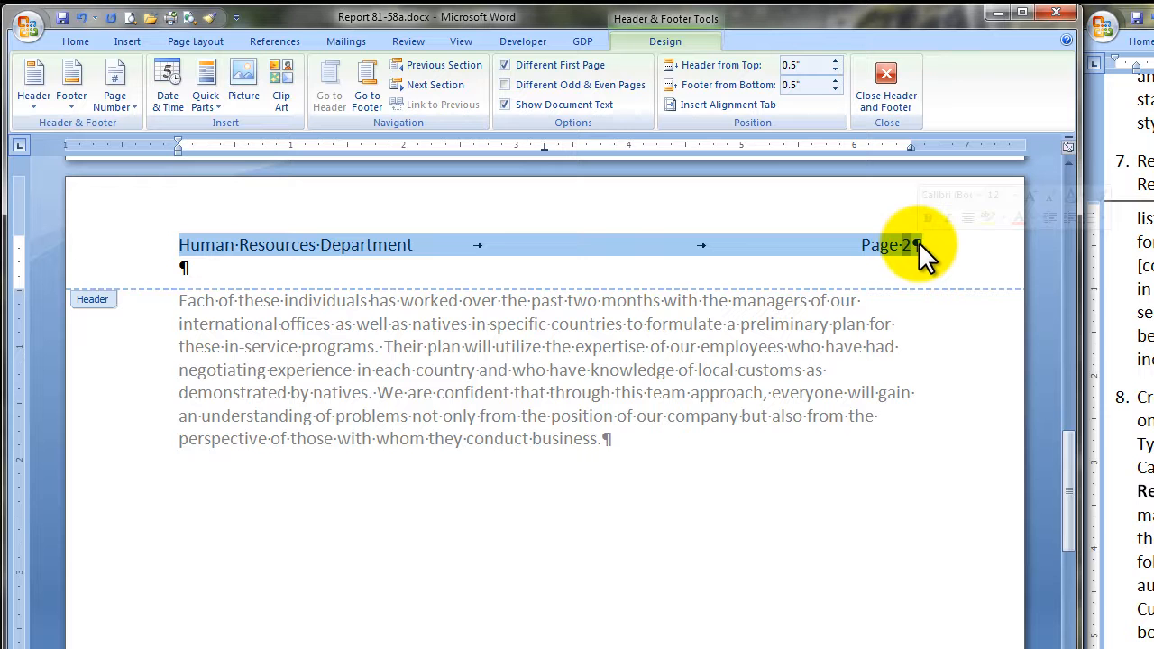
click(978, 194)
click(983, 233)
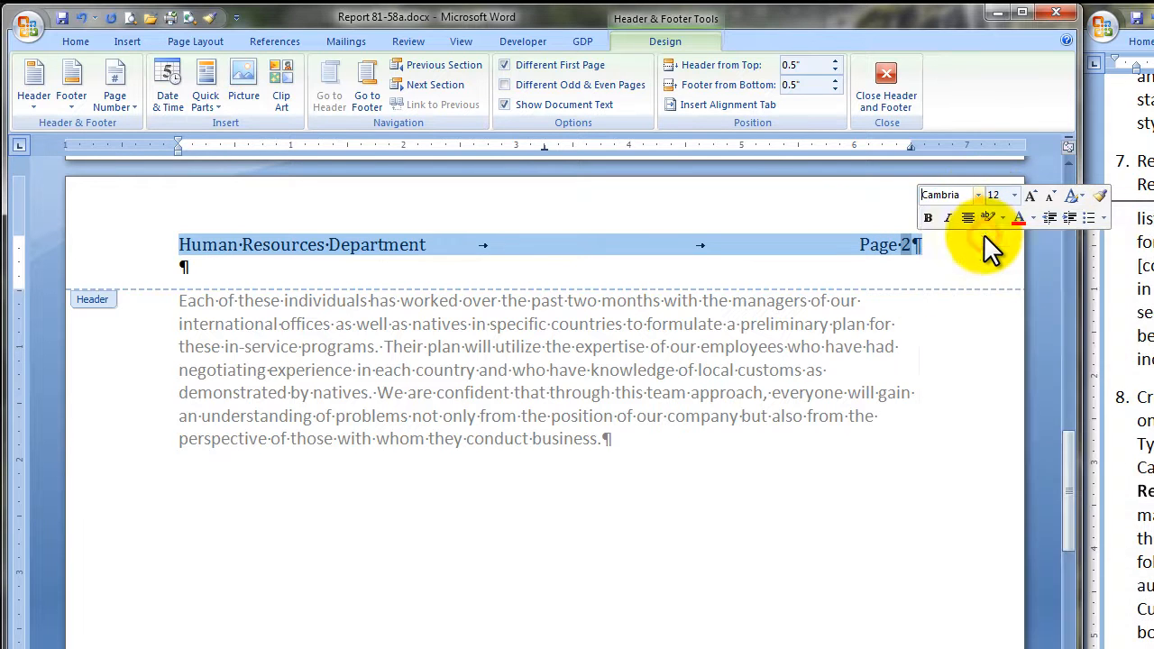
click(1013, 195)
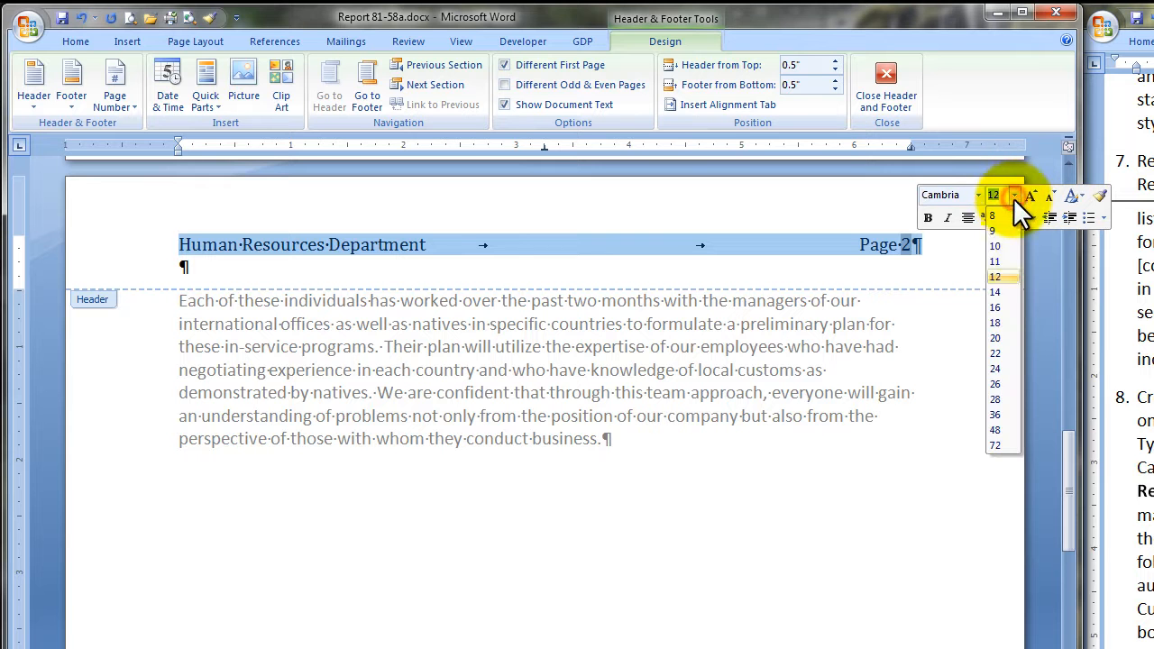
click(998, 245)
click(947, 218)
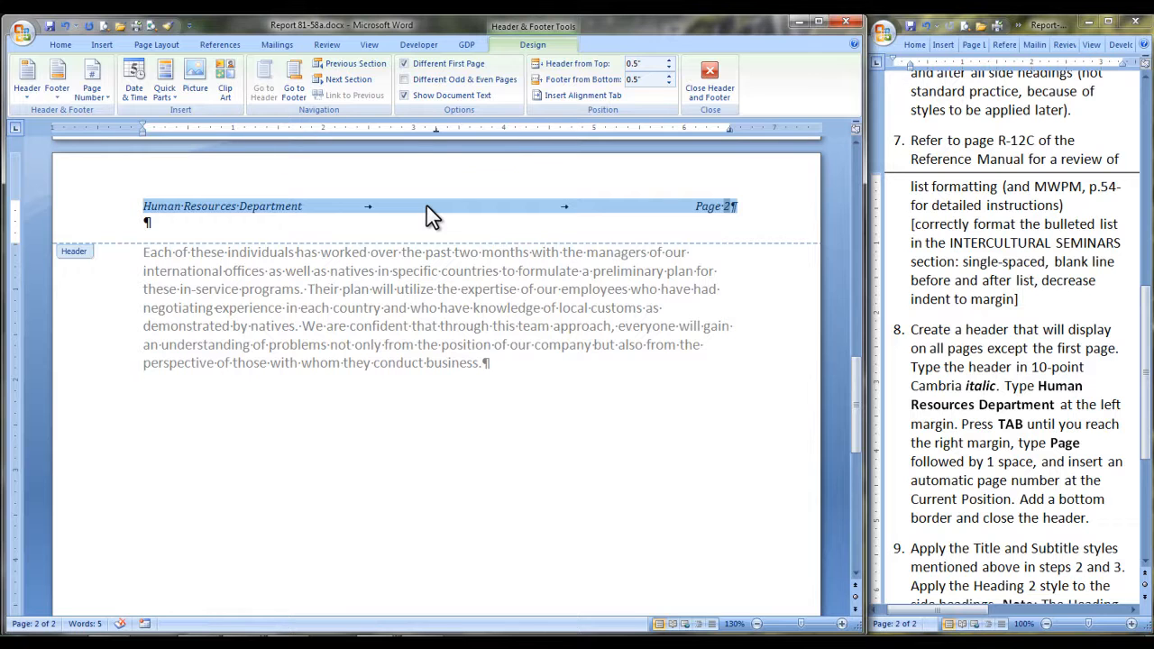
Remove the blank line below the header text, add a bottom border to the header line, and close the header.
click(426, 205)
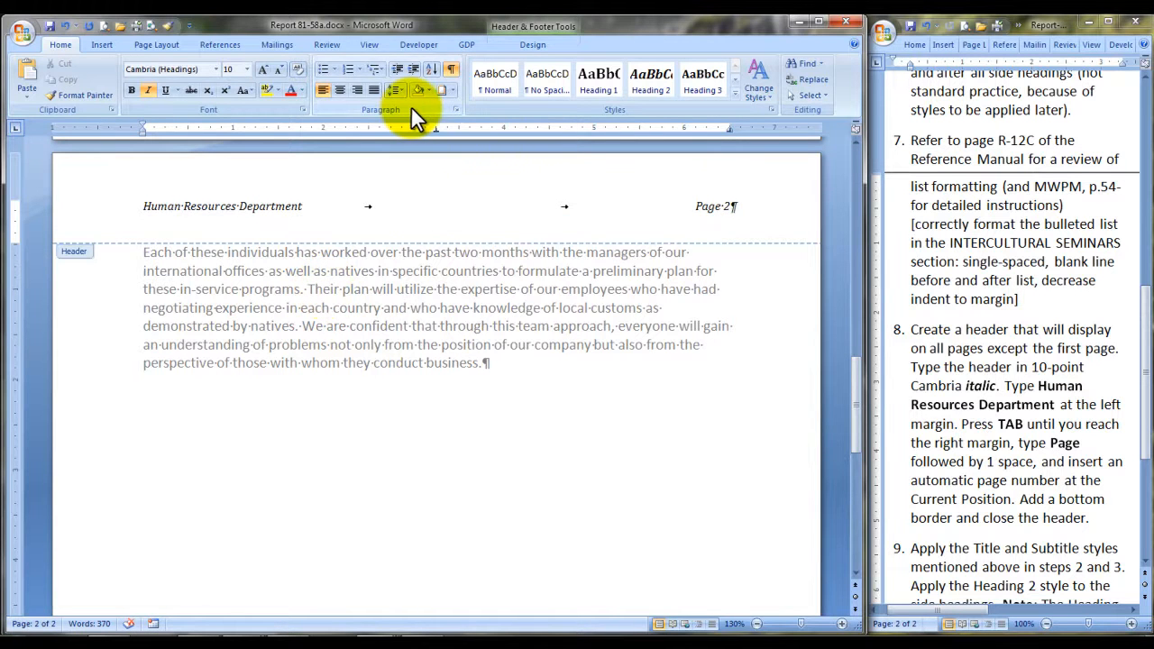
click(453, 90)
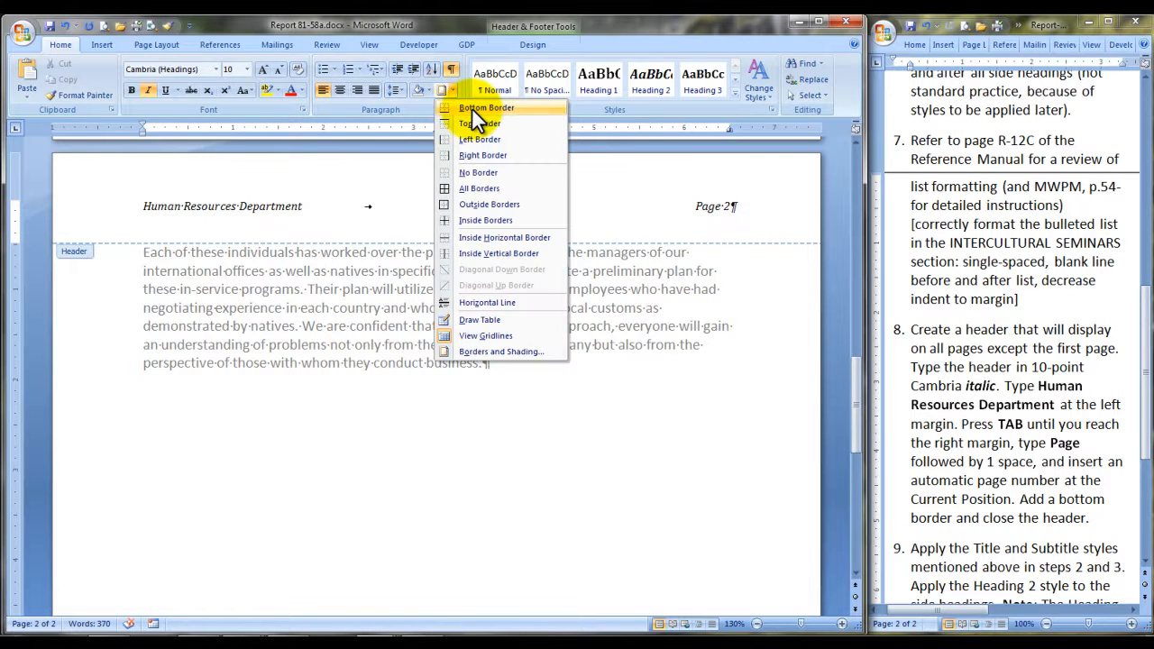
click(471, 107)
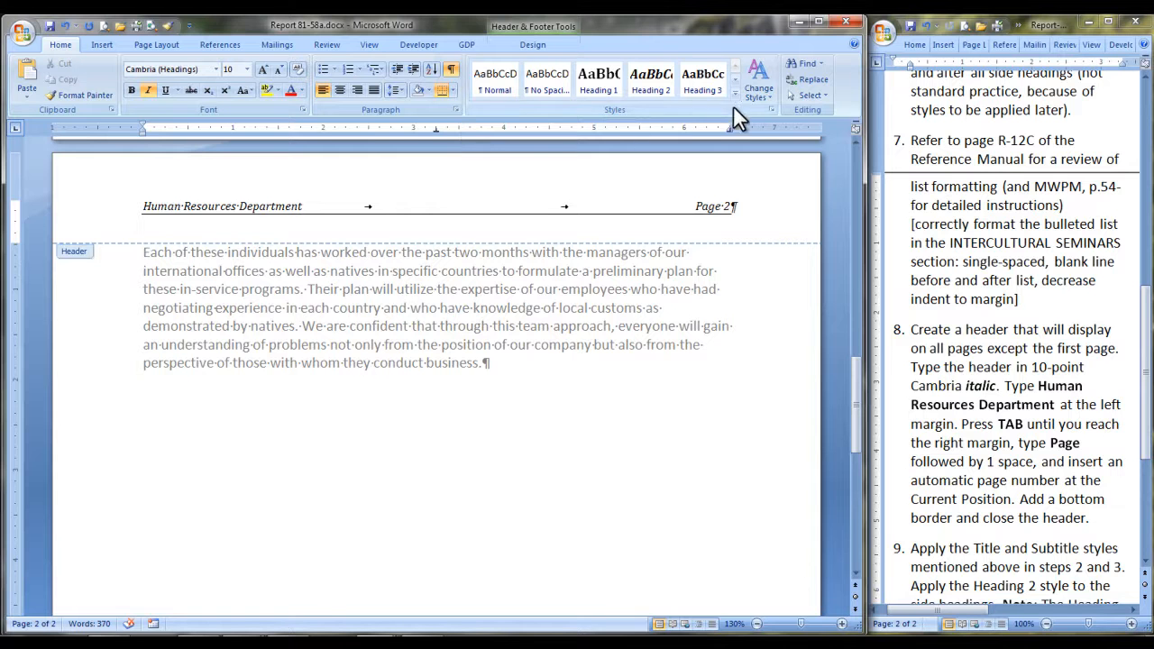
double_click(312, 346)
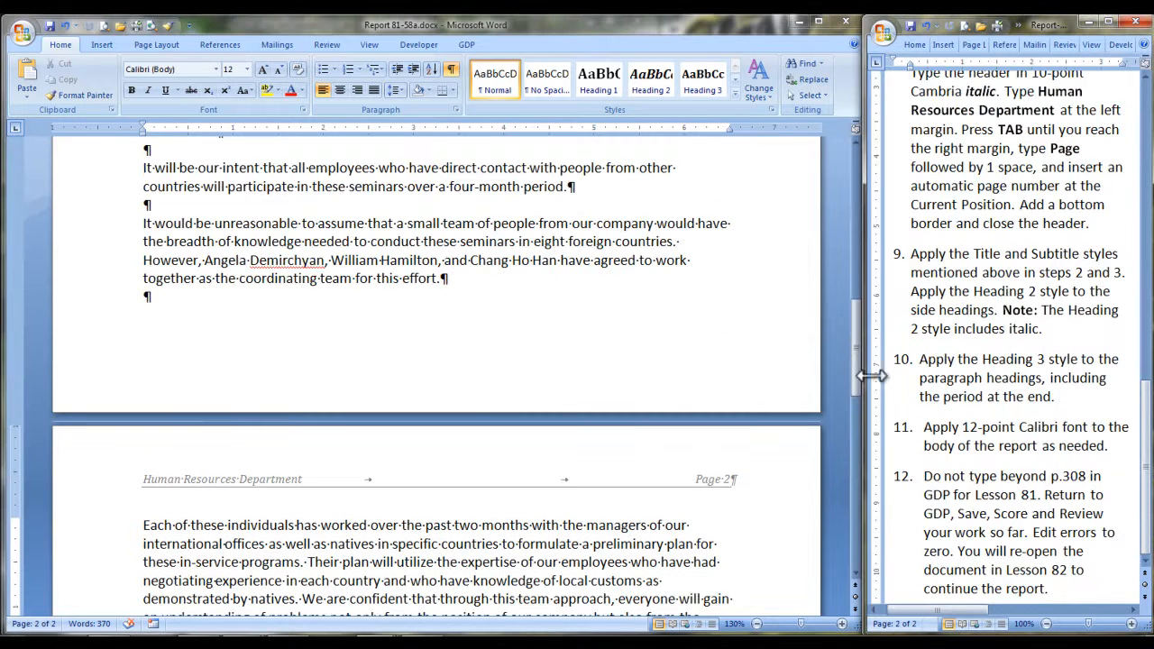
Apply the Title style to the report title INTERCULTURAL SEMINARS on page 1.
drag(855, 364, 837, 213)
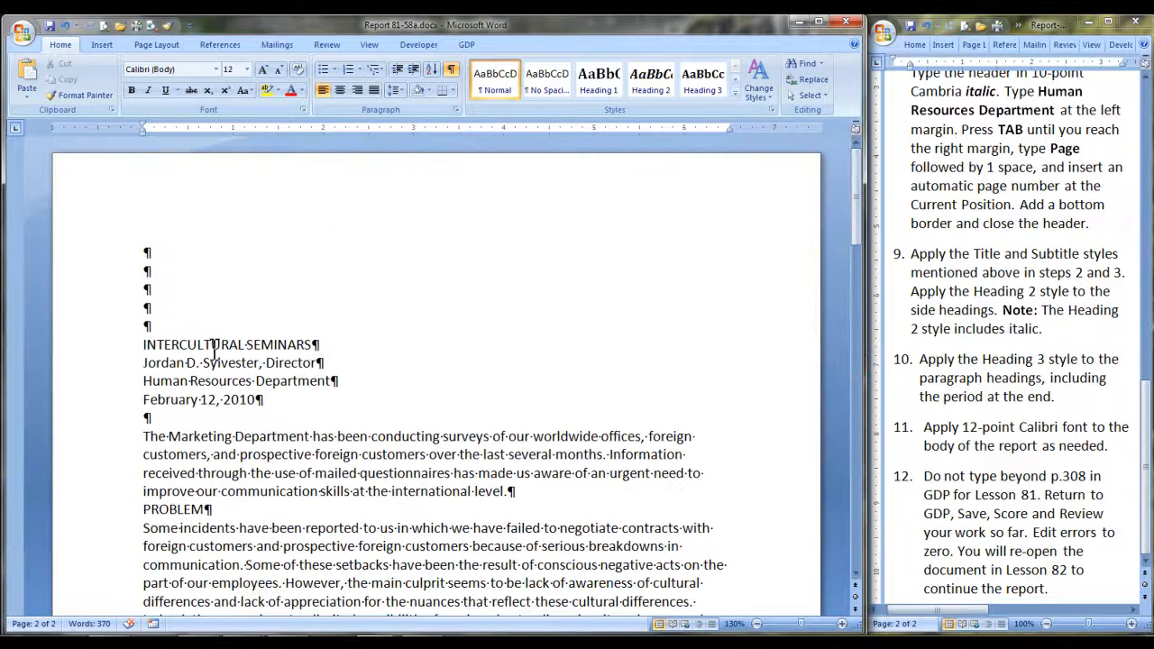
click(98, 347)
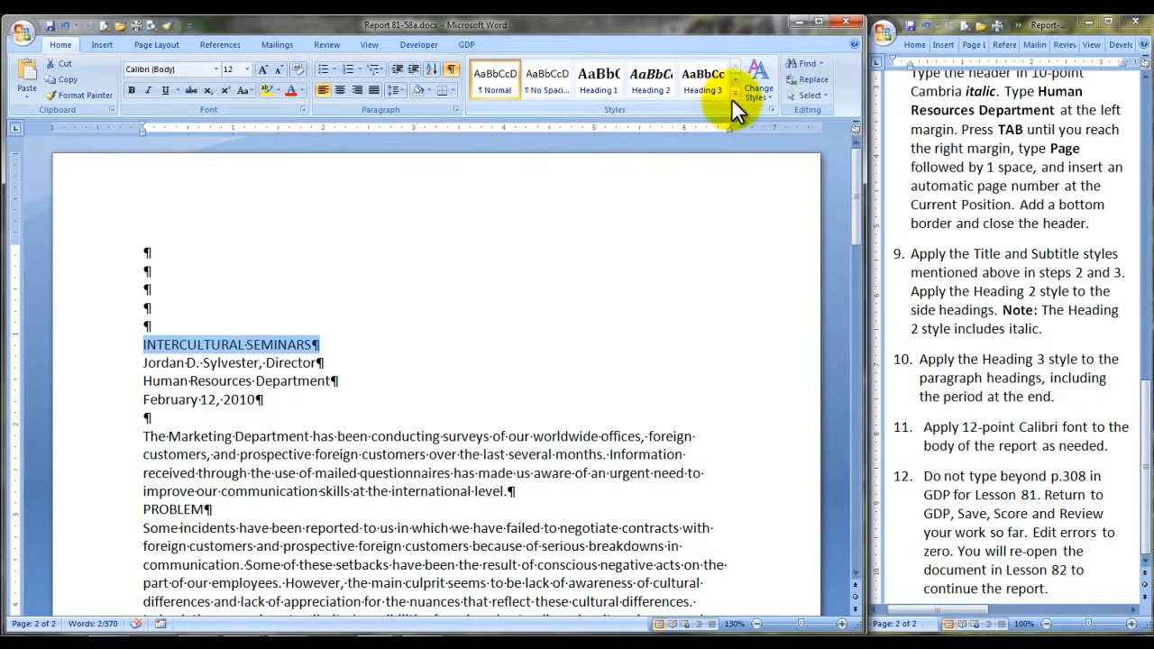
click(734, 93)
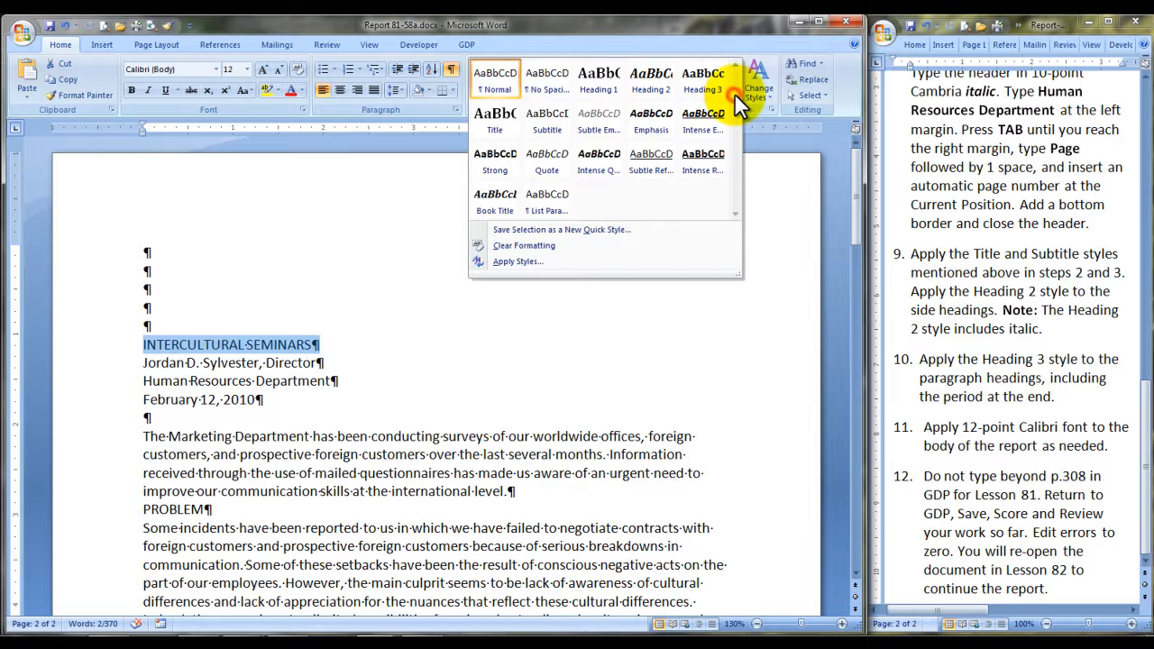
click(498, 130)
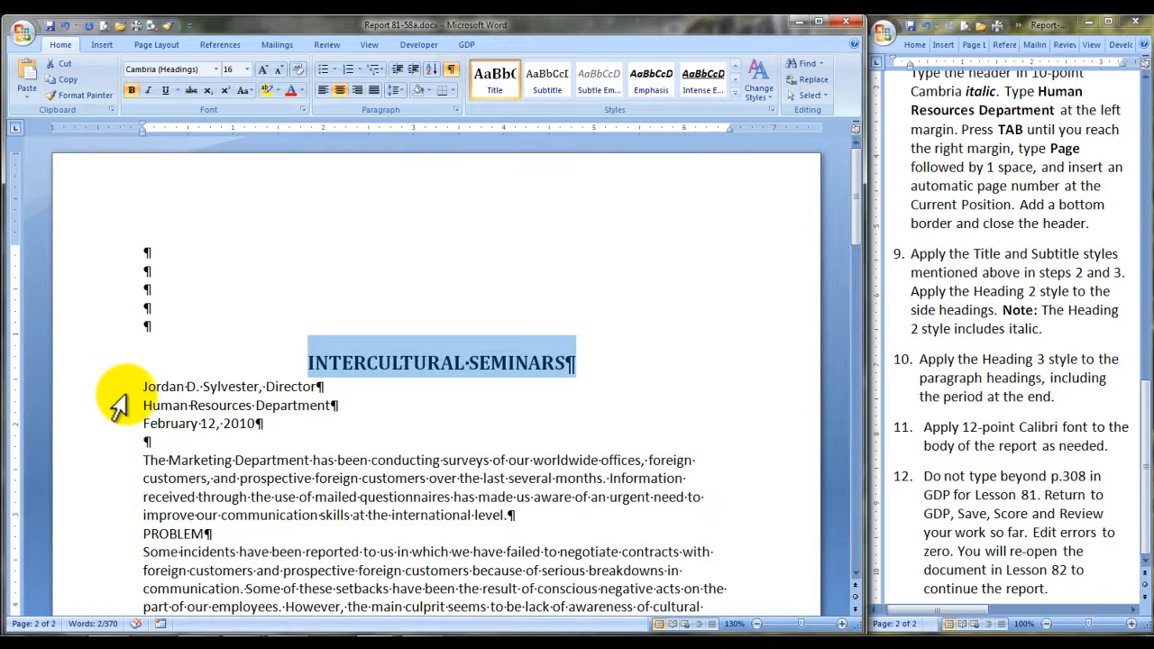
Apply the Subtitle style to the three lines below the title: the byline, the department and the date.
drag(124, 387, 123, 425)
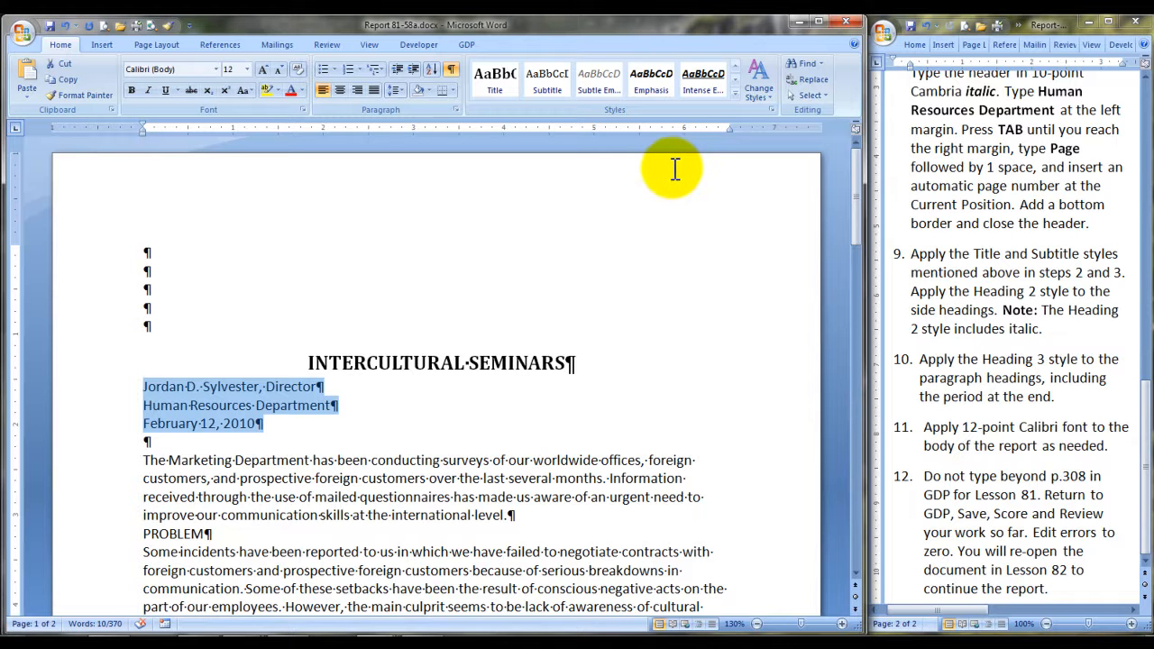
click(547, 90)
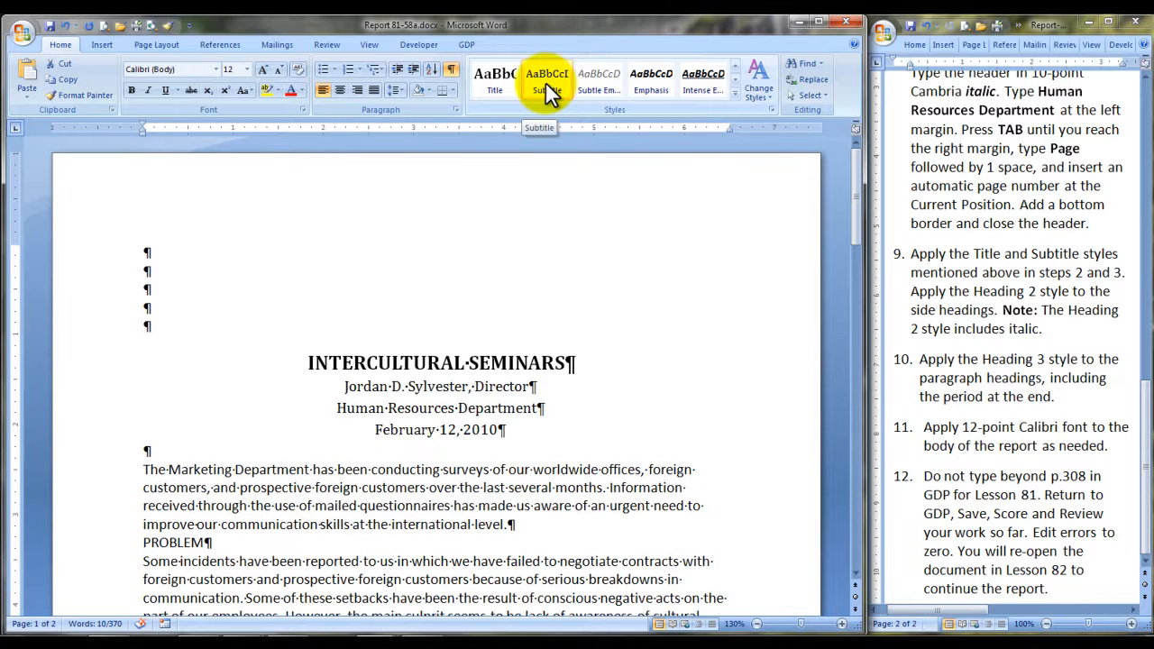
click(547, 90)
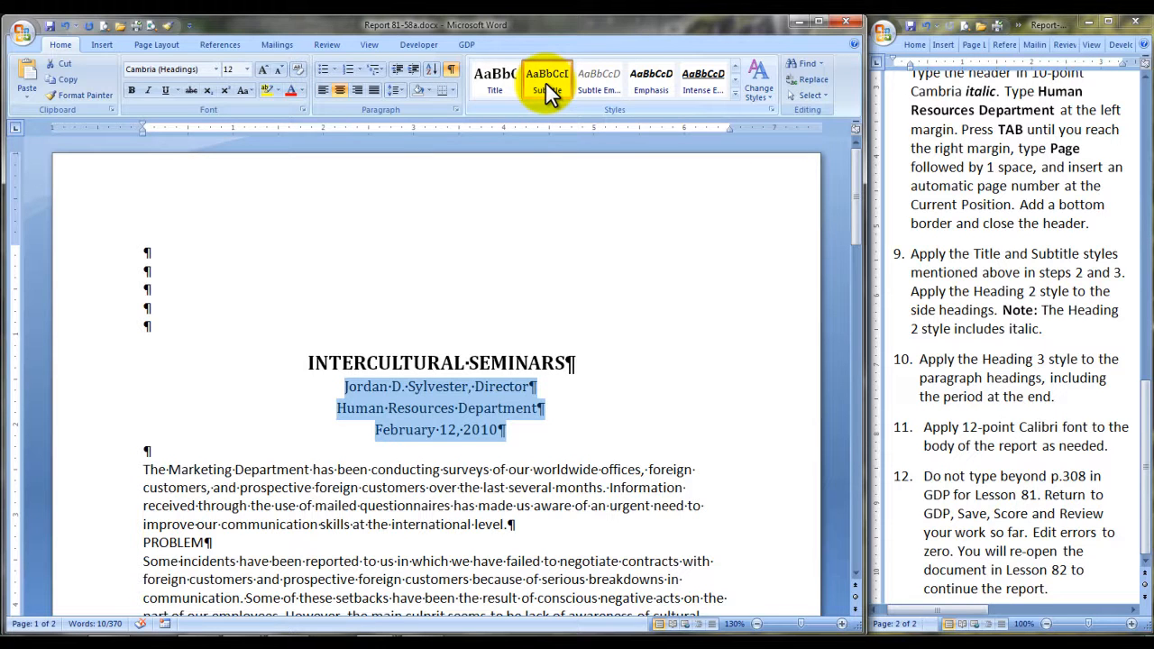
Apply the Heading 2 style to the side headings PROBLEM and INTERCULTURAL SEMINARS.
click(118, 547)
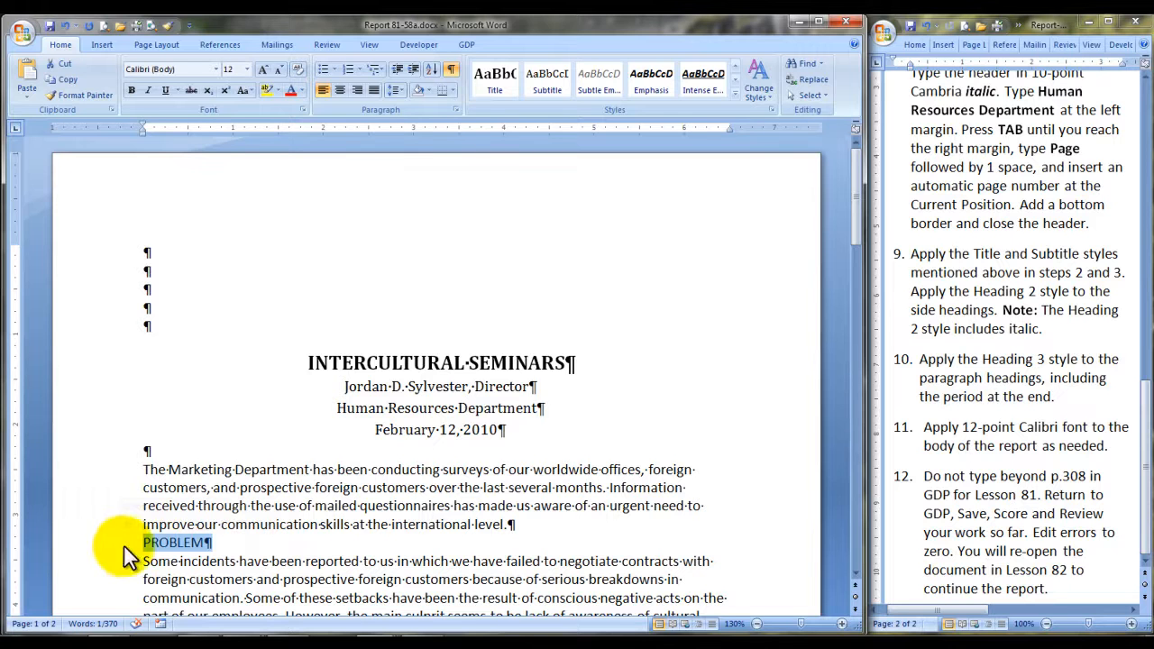
click(735, 93)
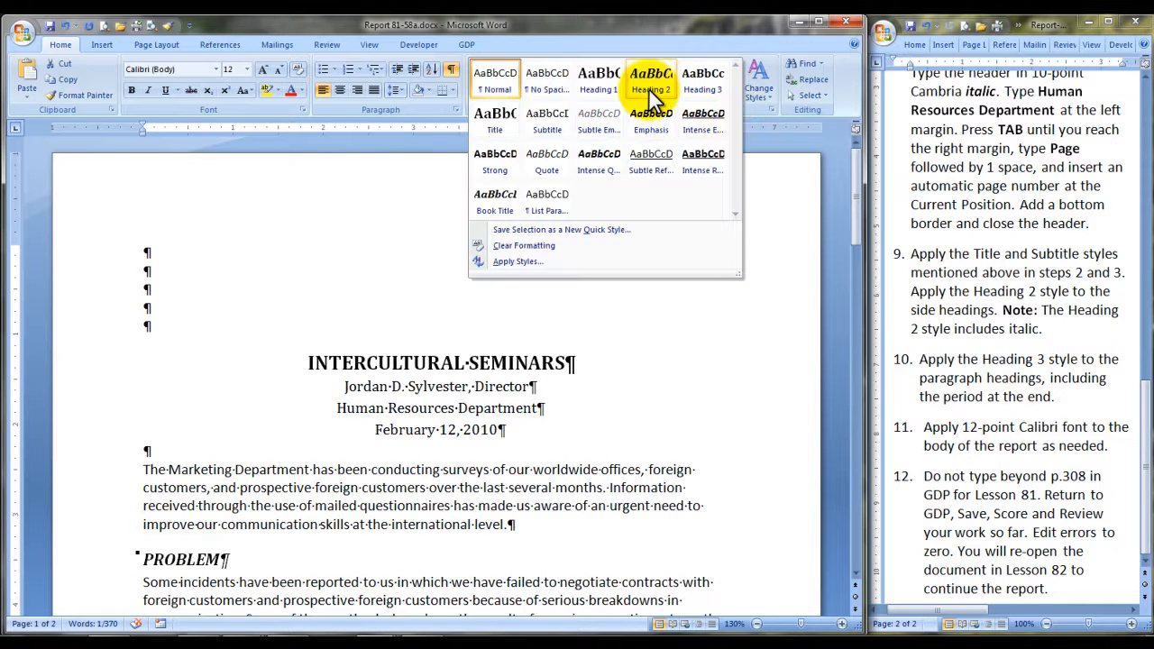
click(648, 88)
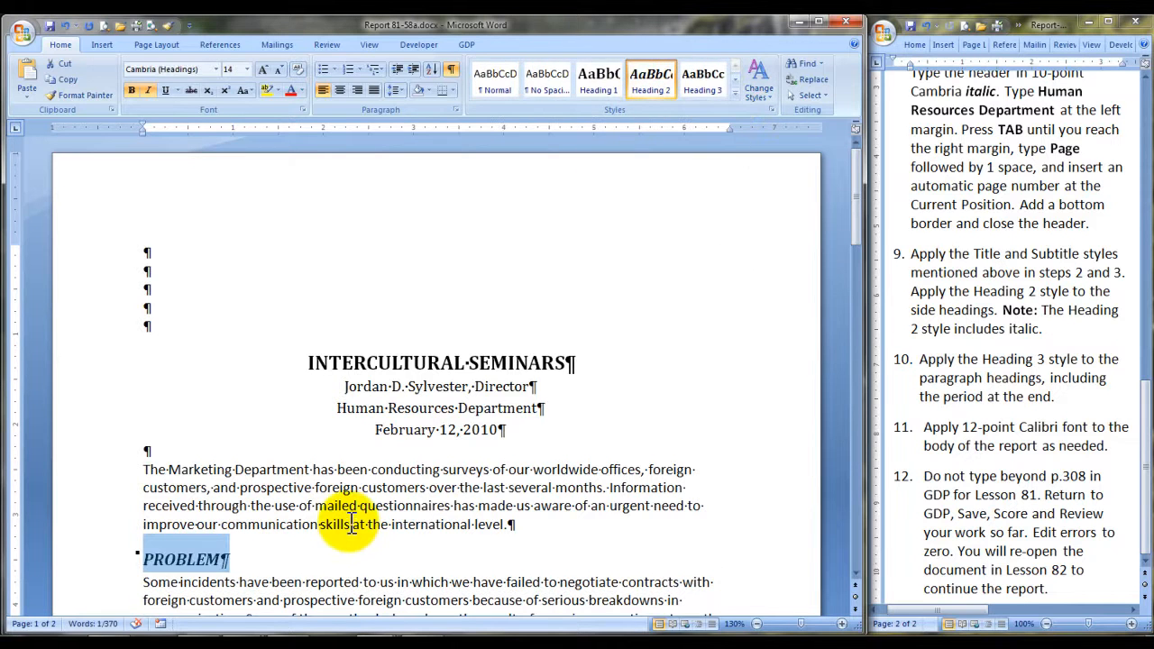
scroll(352, 523, down, 2)
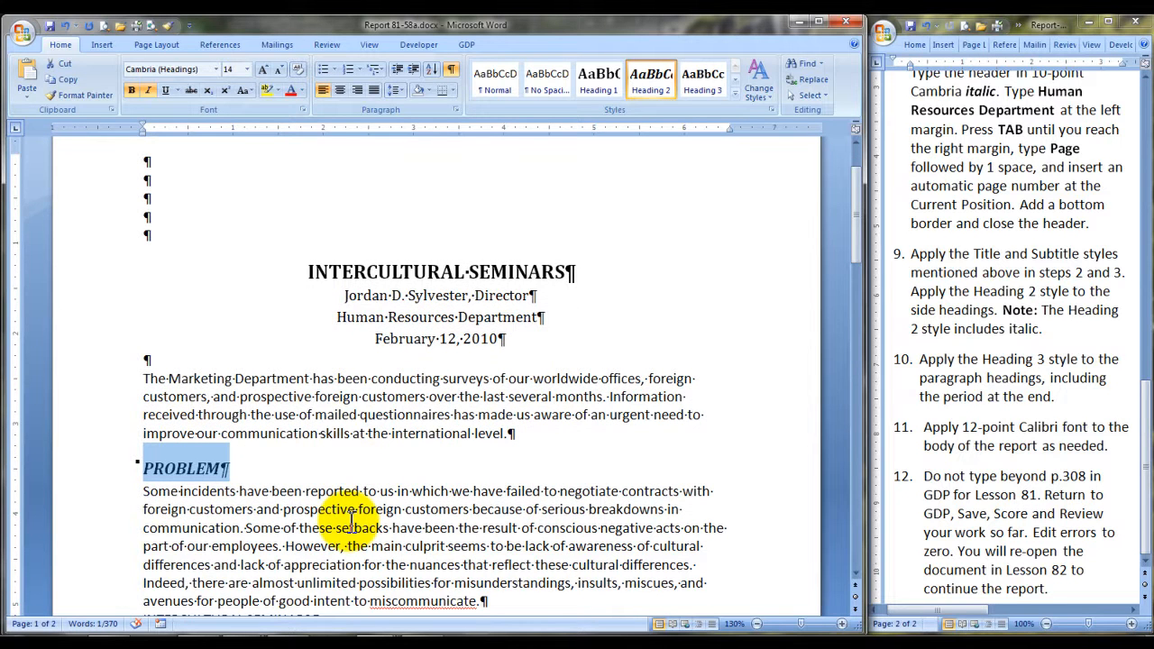
scroll(351, 523, down, 4)
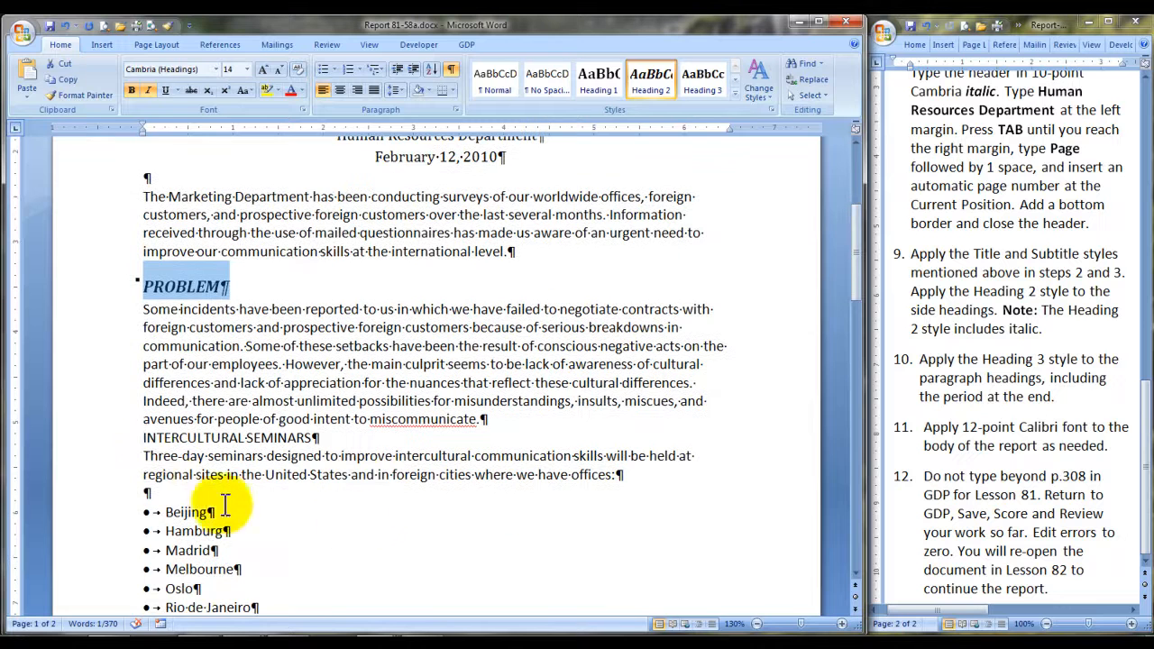
click(124, 442)
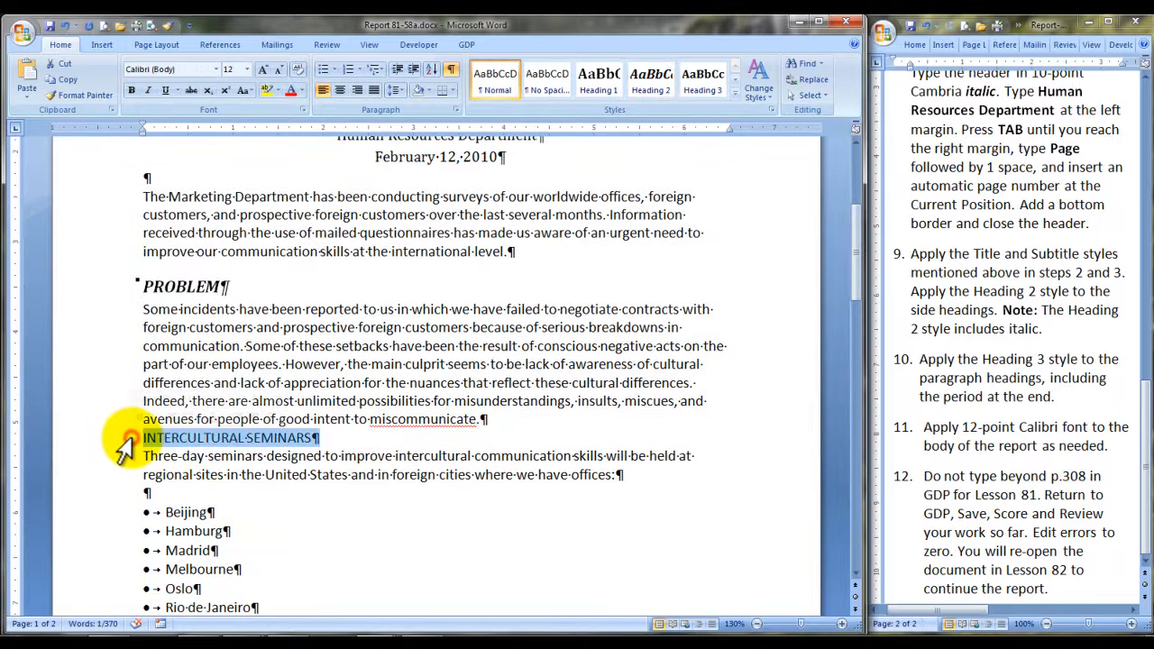
click(662, 88)
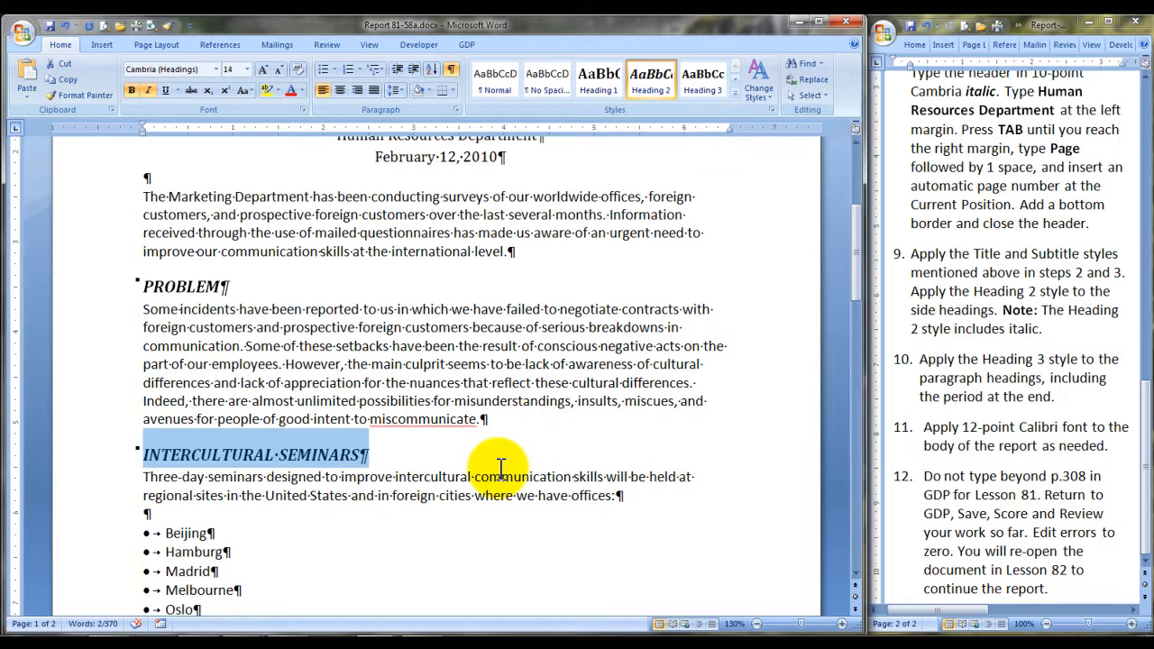
Return to GDP from Word, saving the changes to Report 81-58a.docx, and score the text.
scroll(501, 467, down, 10)
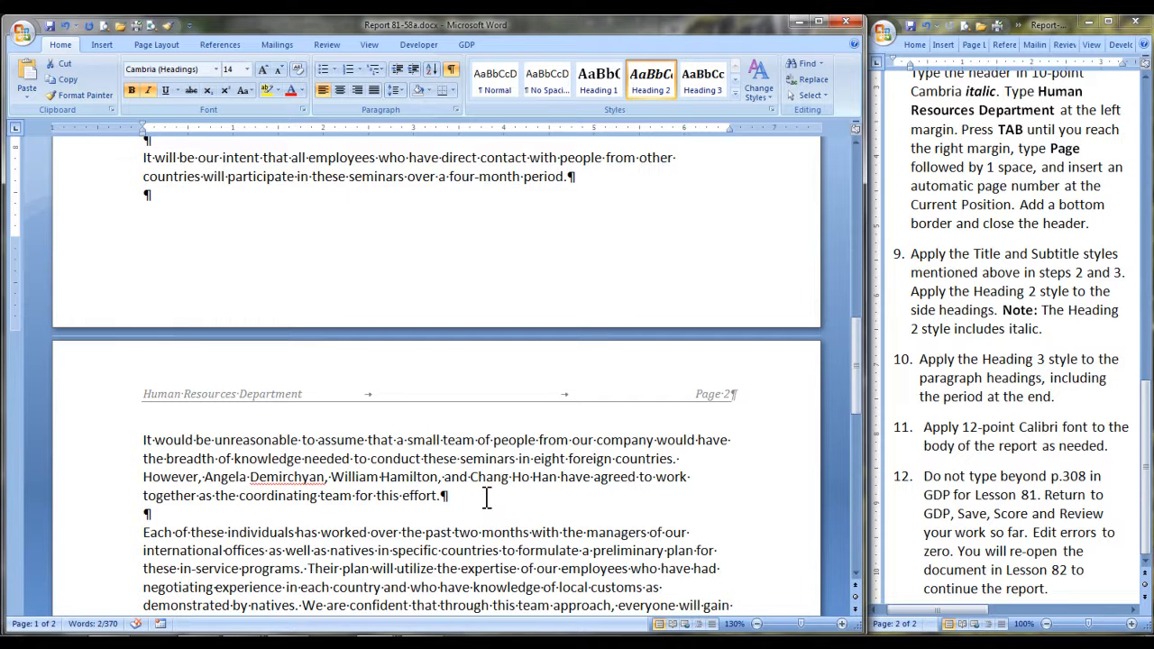
scroll(487, 499, up, 10)
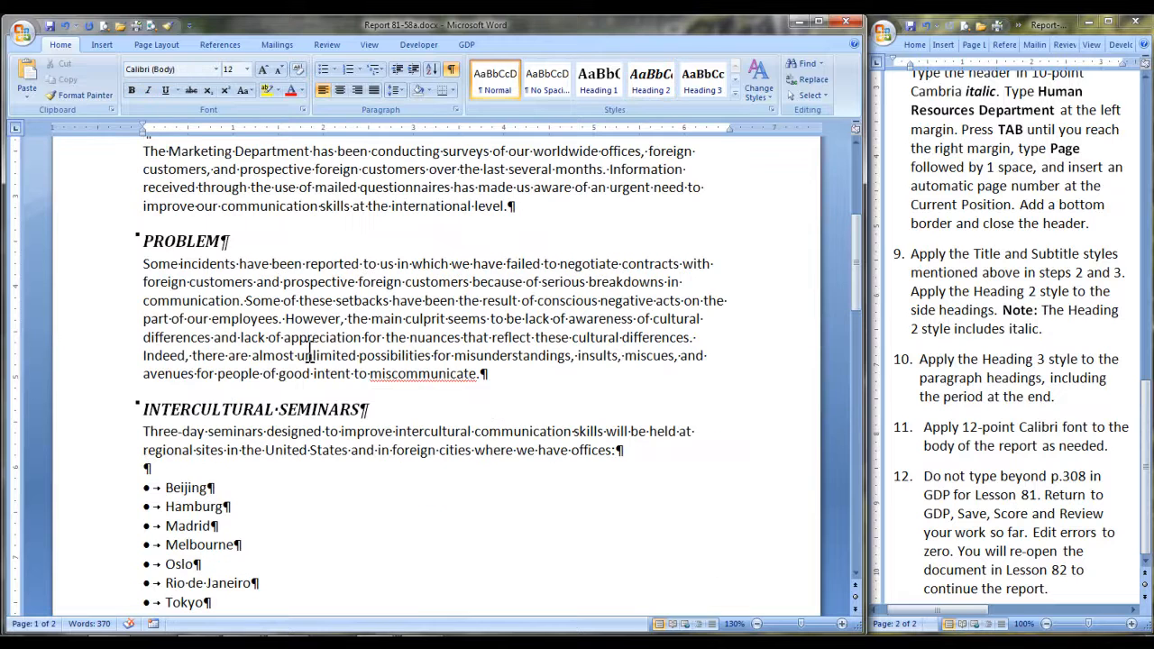
click(330, 319)
scroll(612, 476, down, 1)
scroll(612, 476, down, 4)
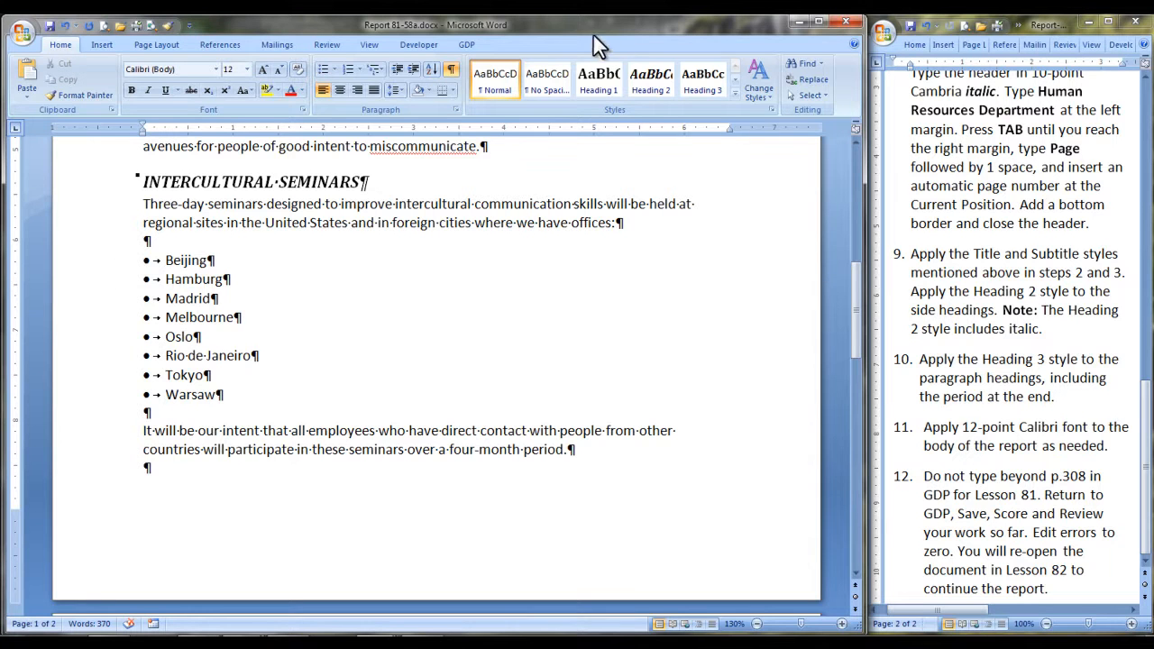
click(469, 47)
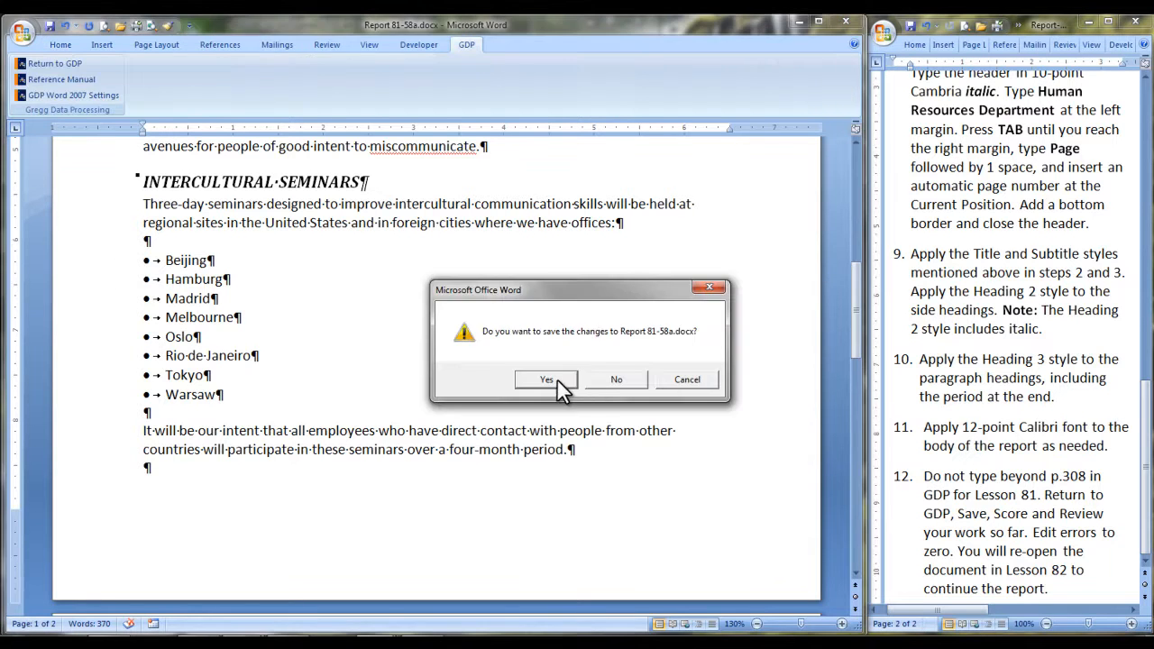
click(547, 379)
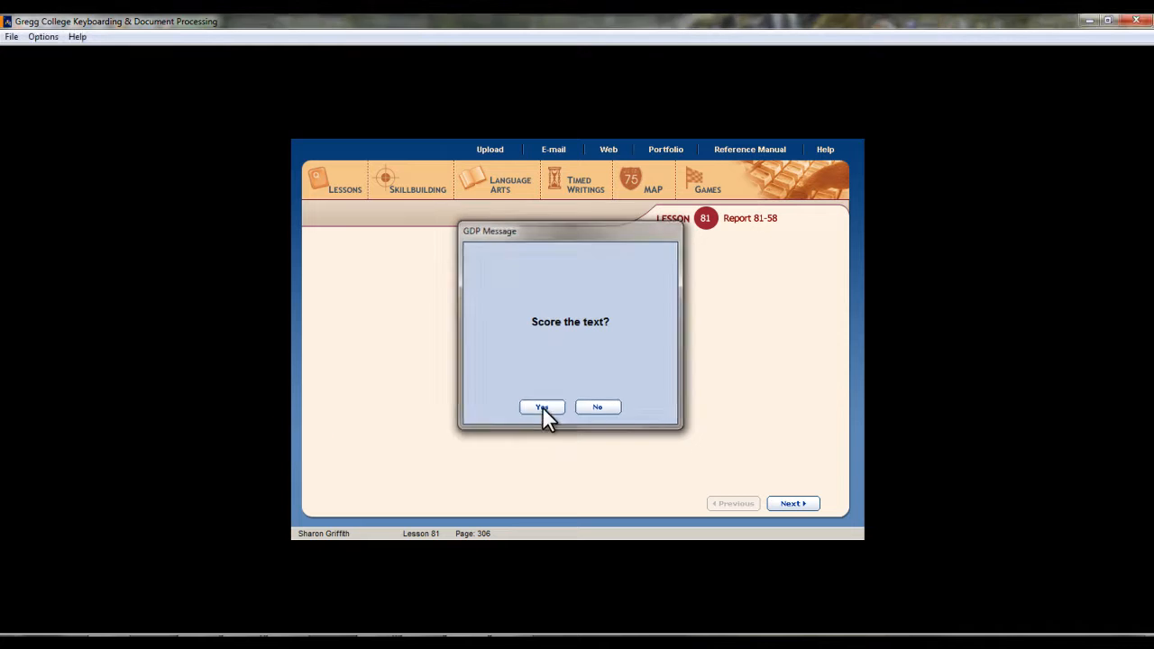
click(542, 407)
click(542, 407)
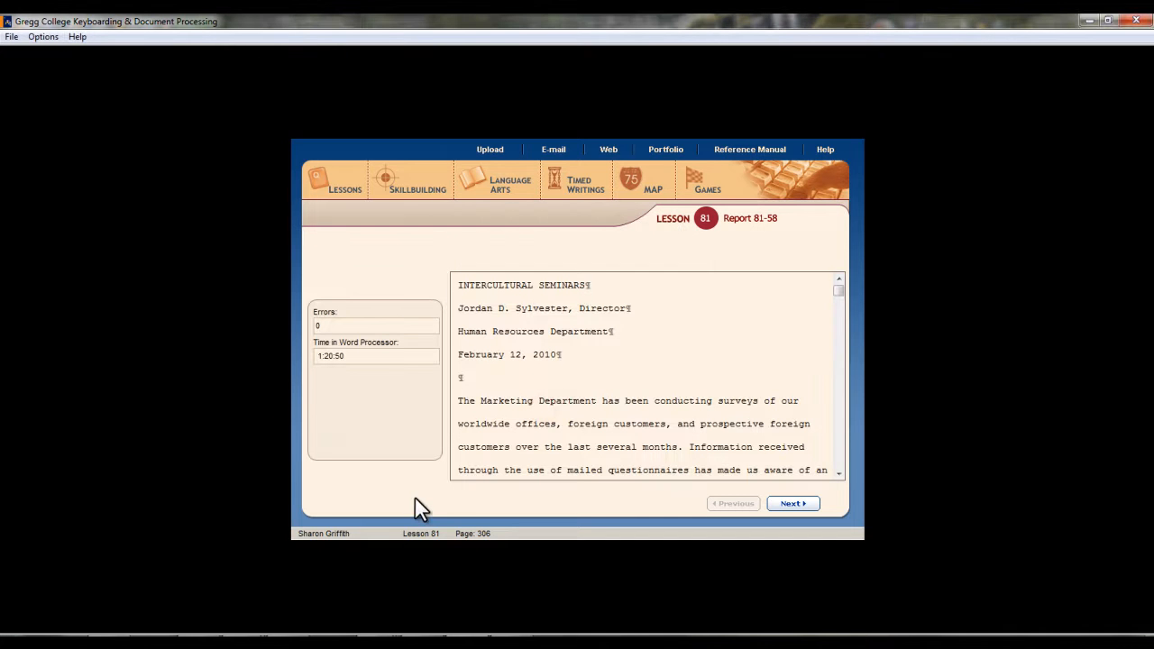